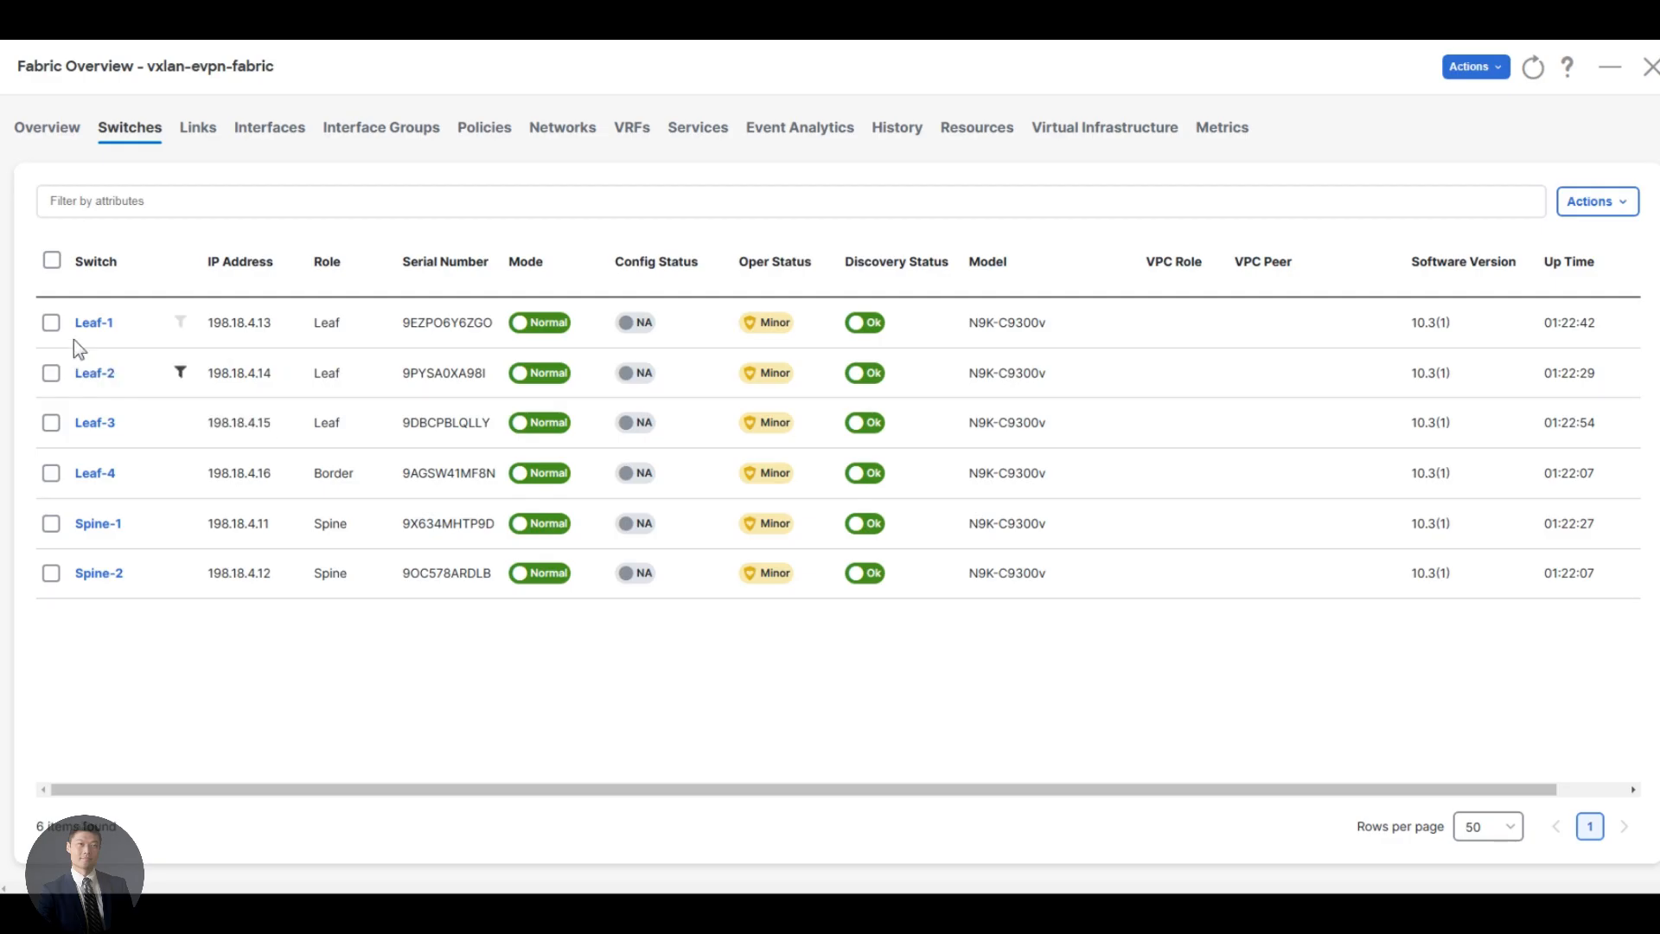
Pair Leaf-1 with Leaf-2 as vPC peers using a virtual peerlink, and recalculate and deploy the vxlan-evpn-fabric configuration
click(50, 326)
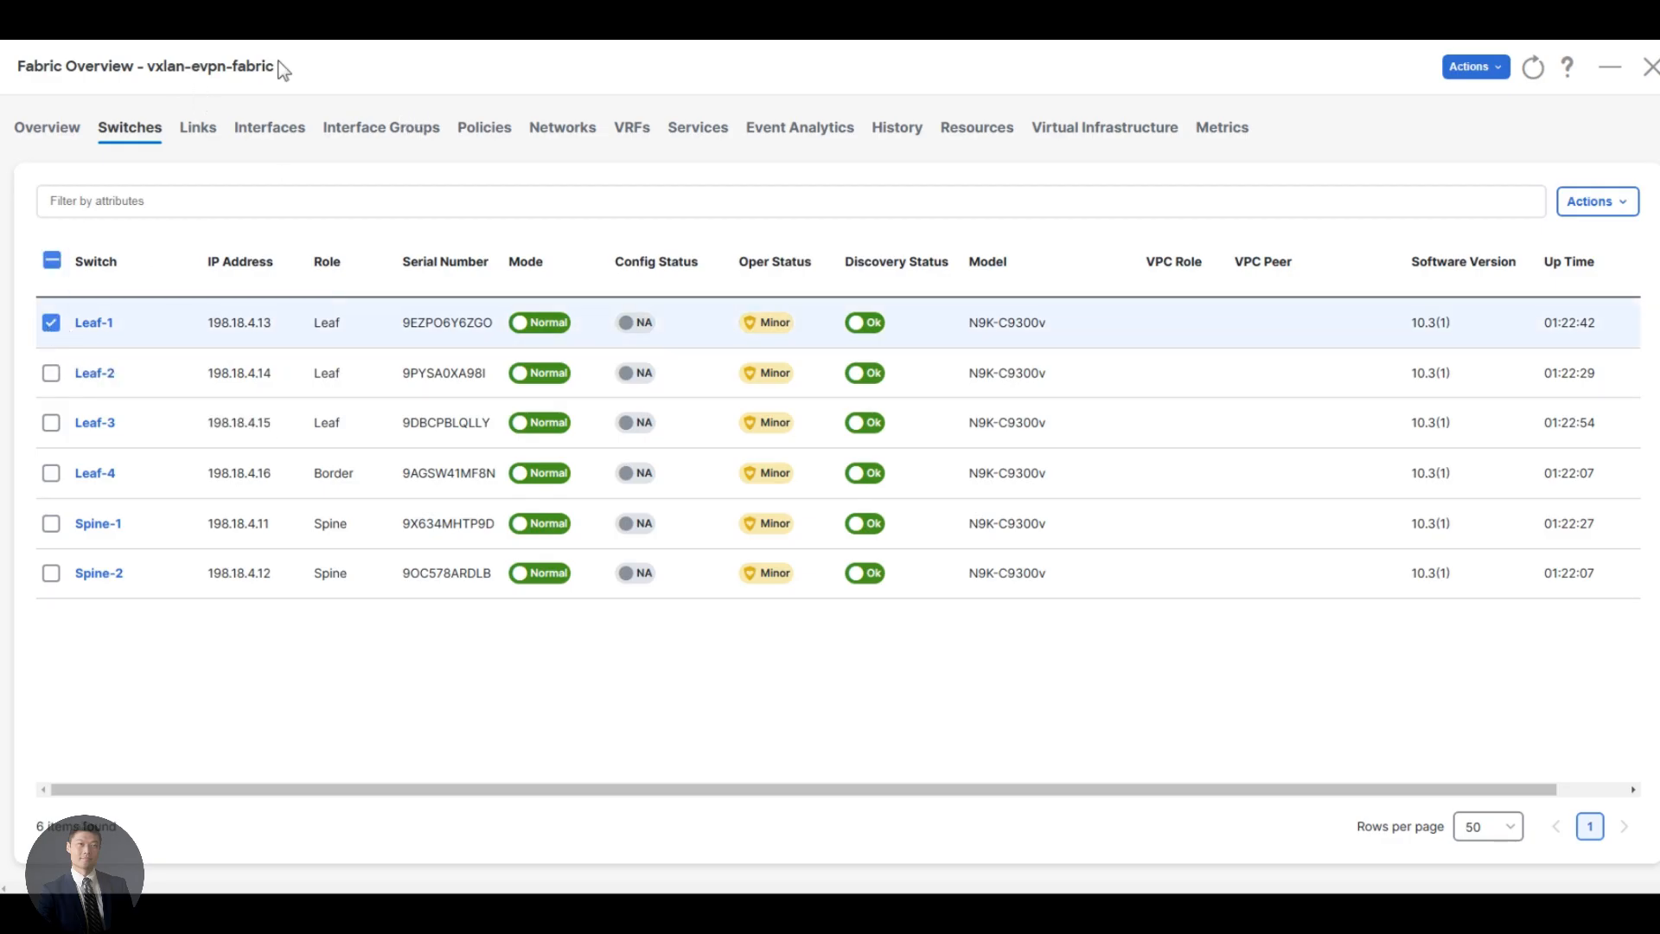
drag(278, 65, 156, 66)
click(376, 85)
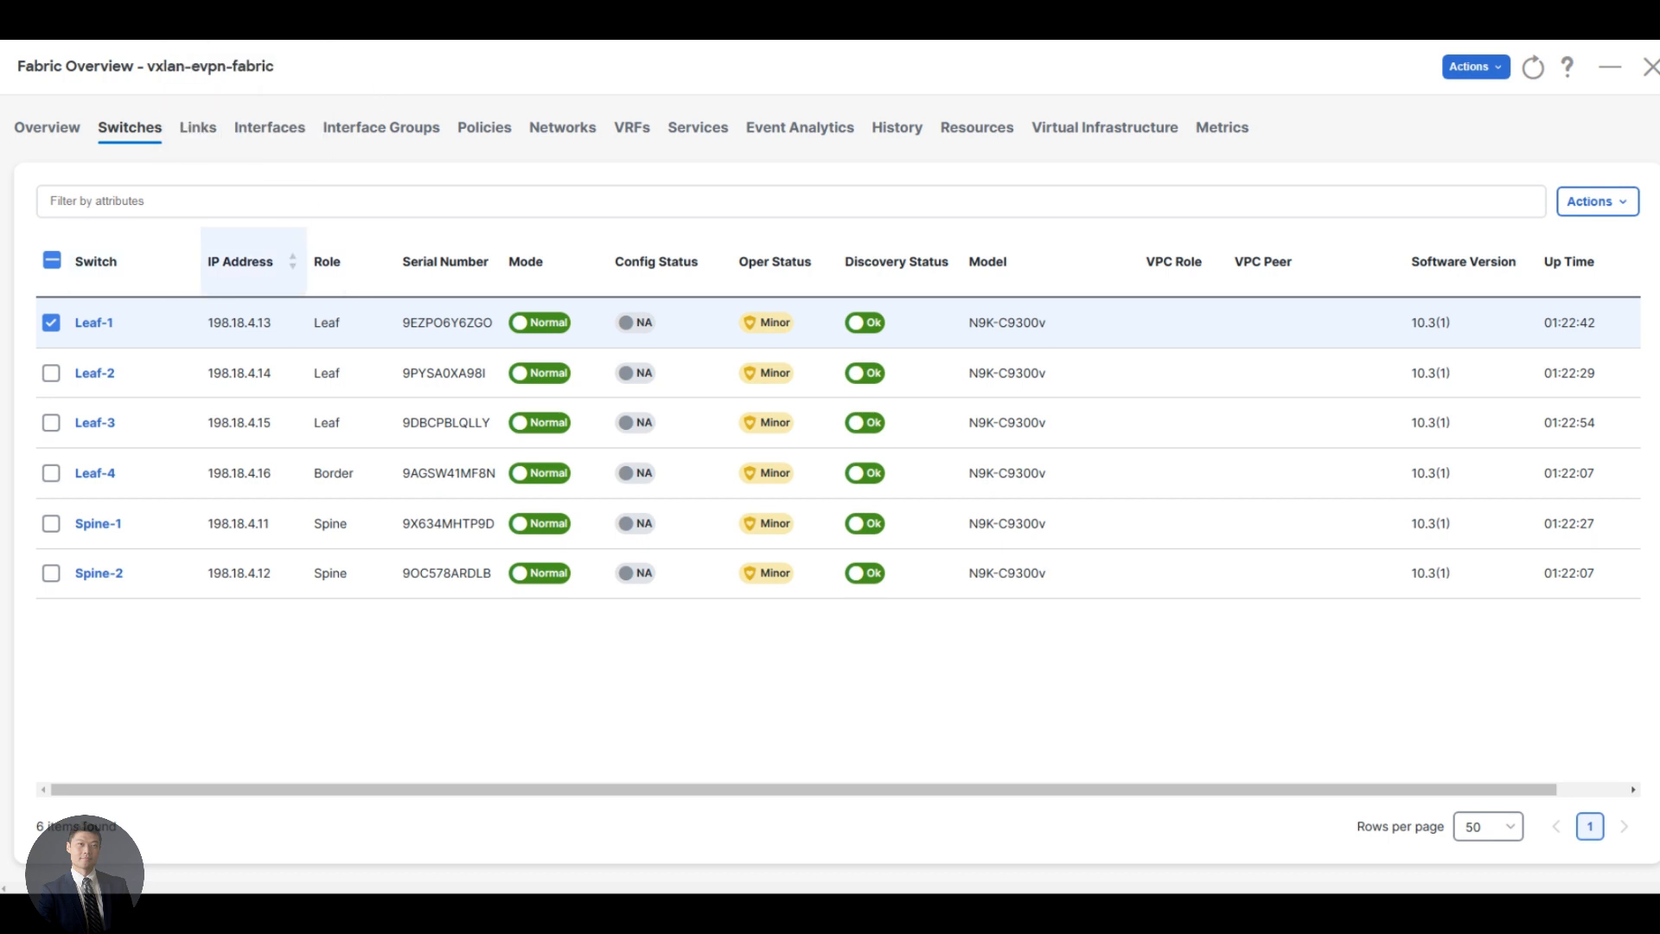
click(1620, 201)
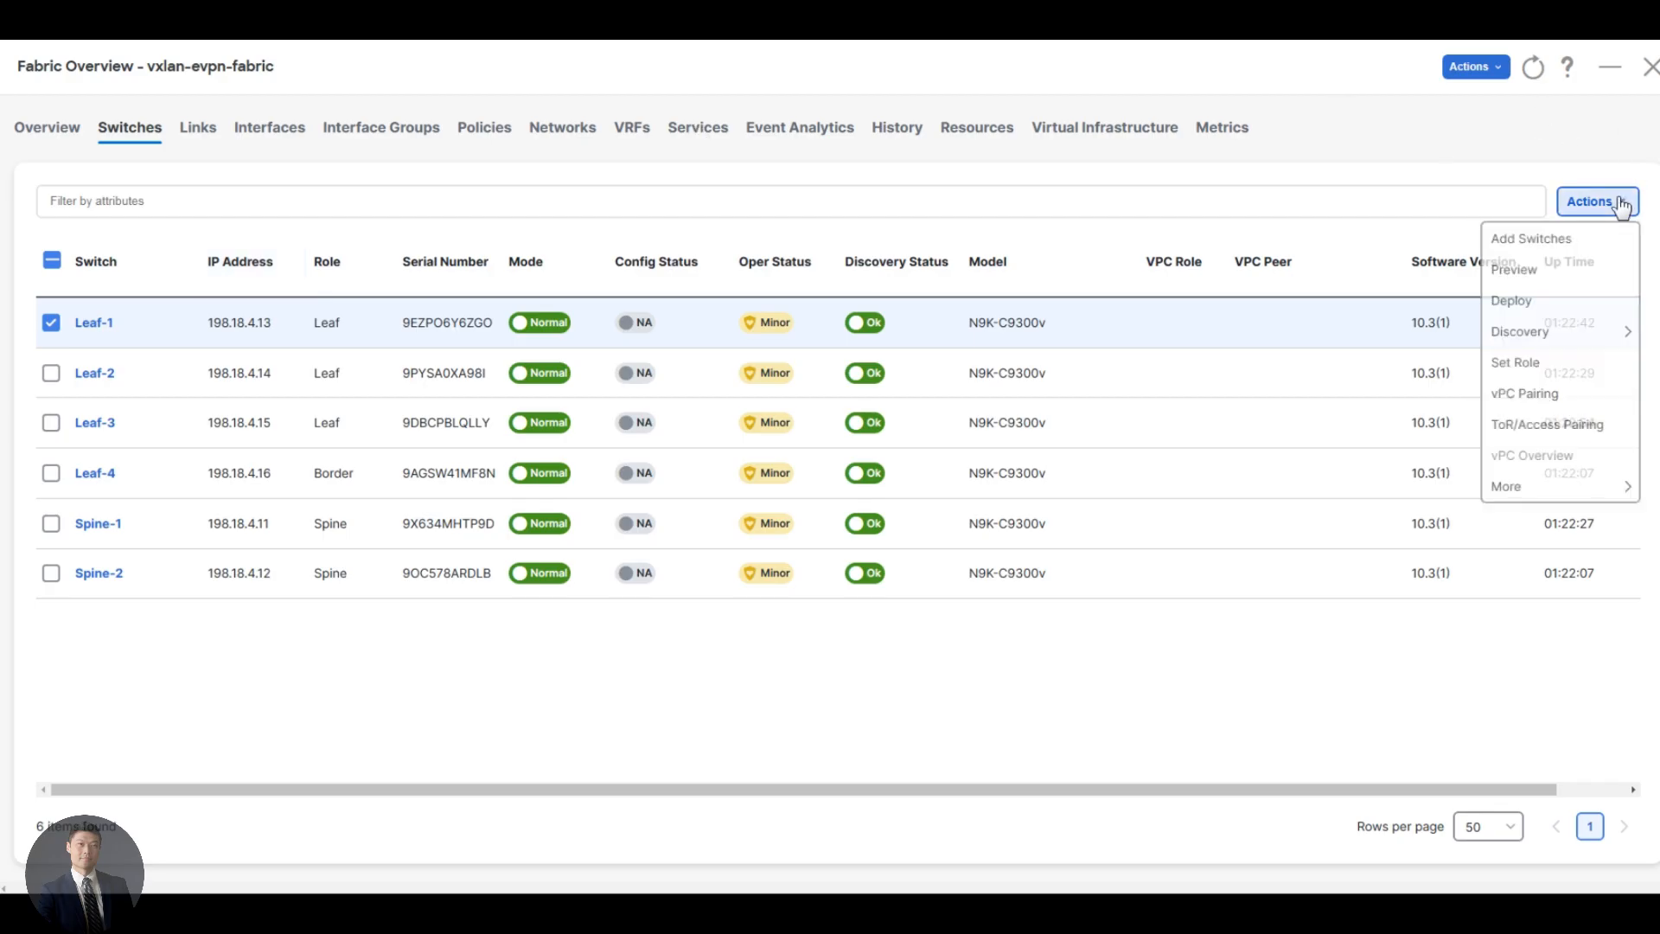
click(1513, 397)
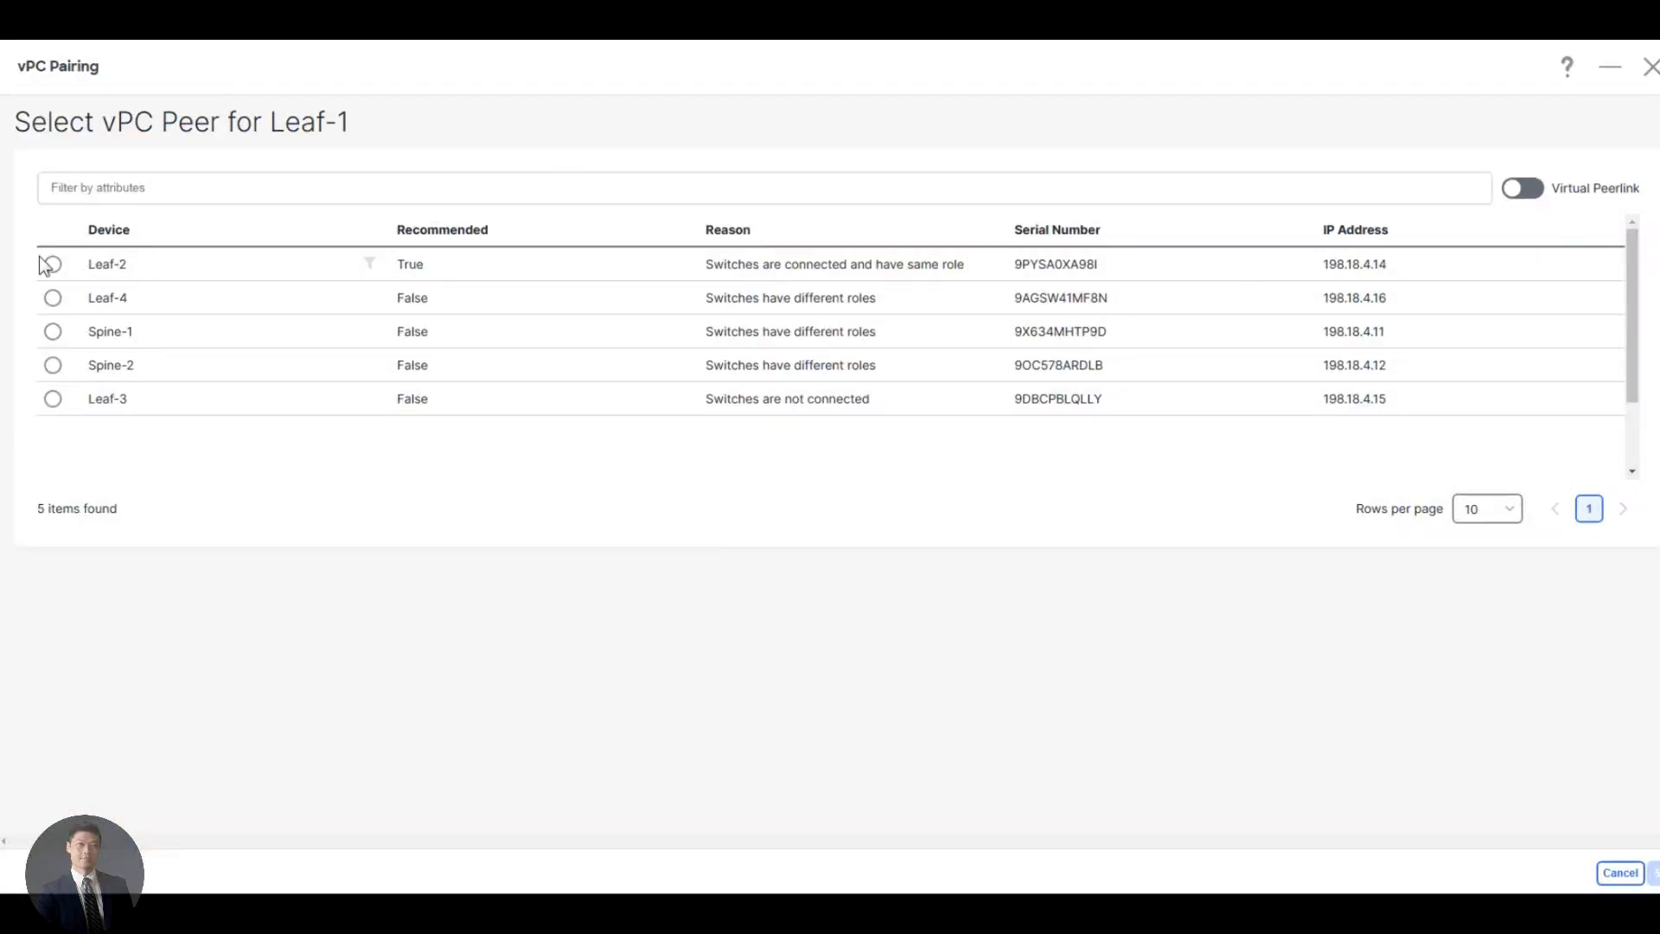
click(53, 264)
click(1526, 189)
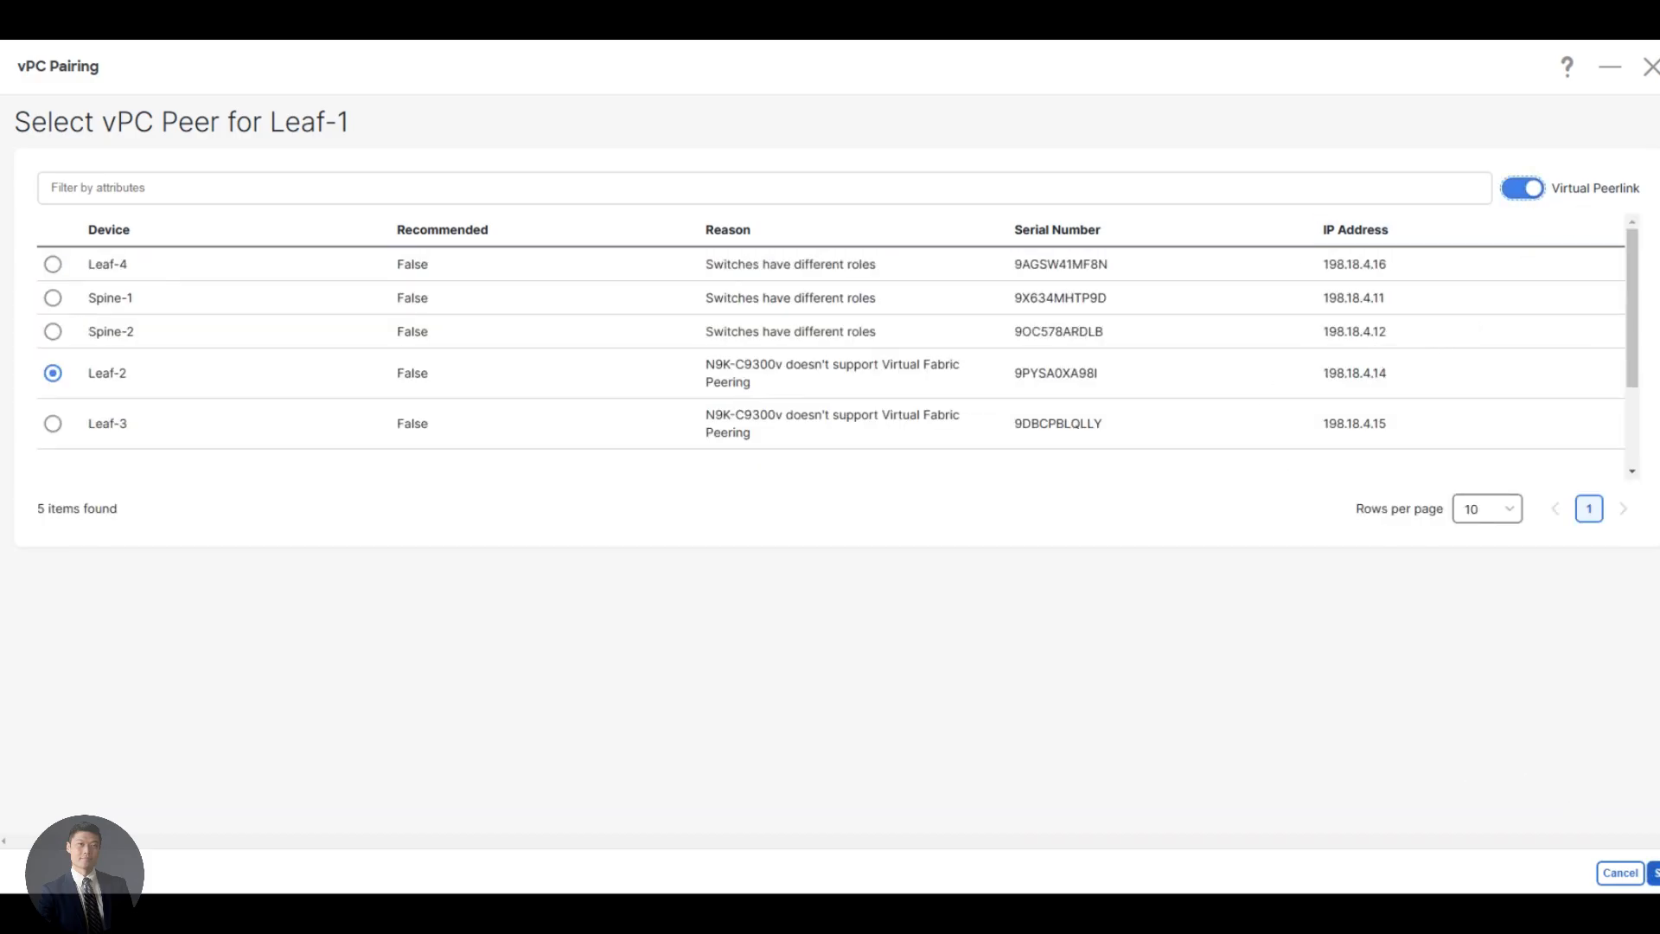
click(1653, 872)
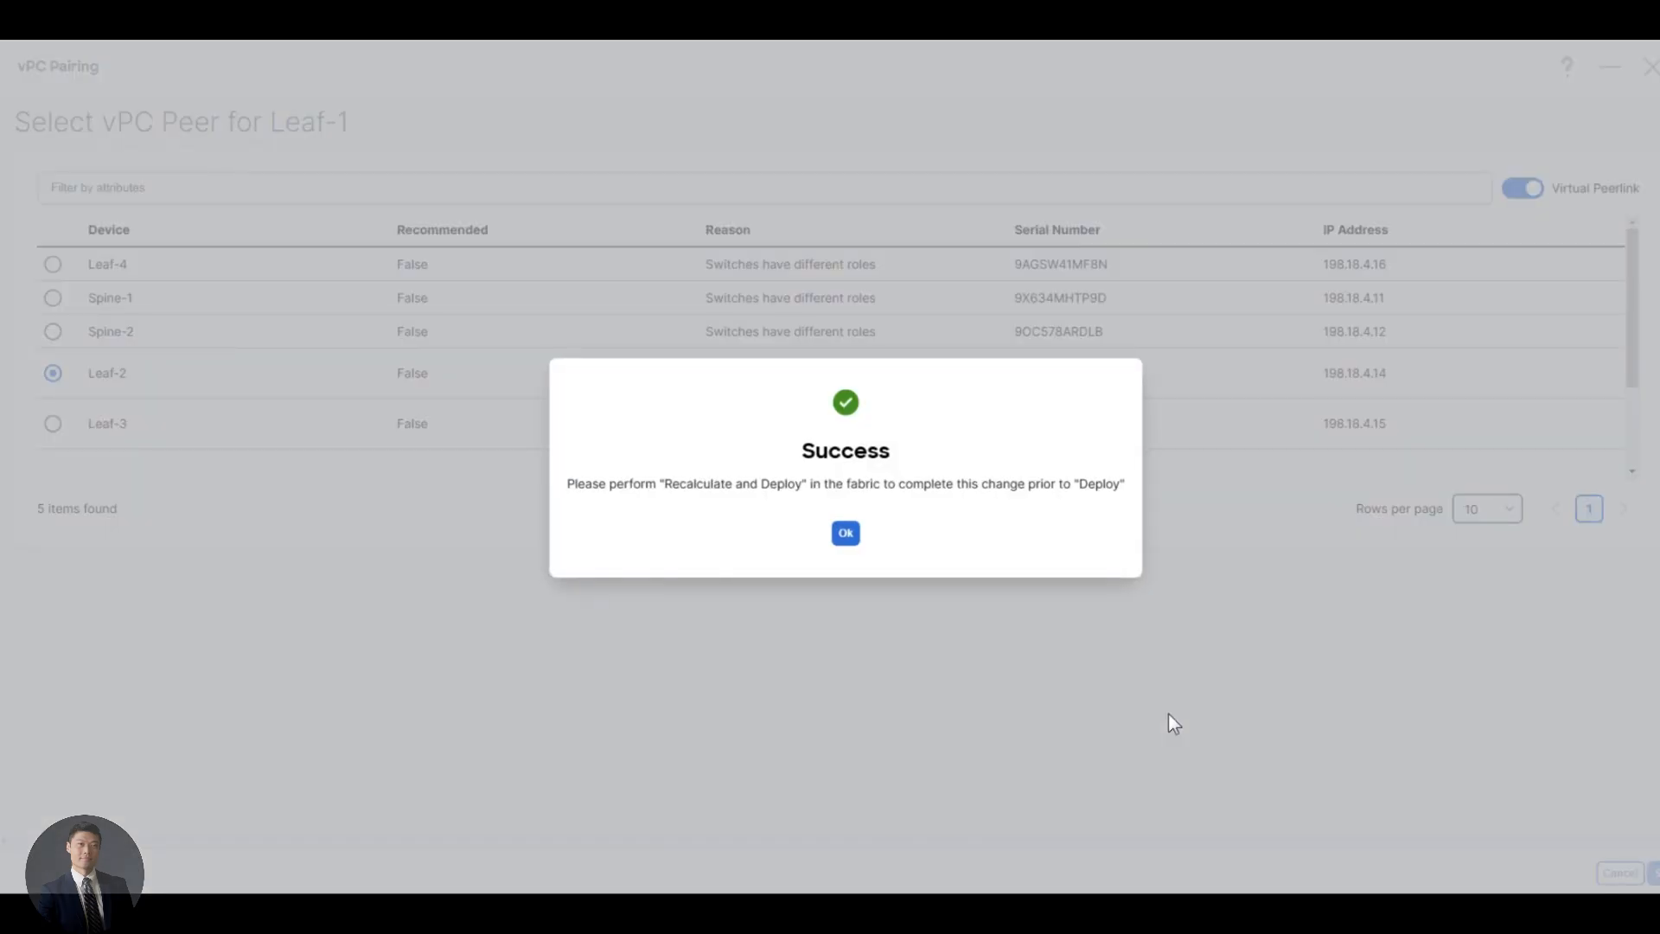
click(847, 536)
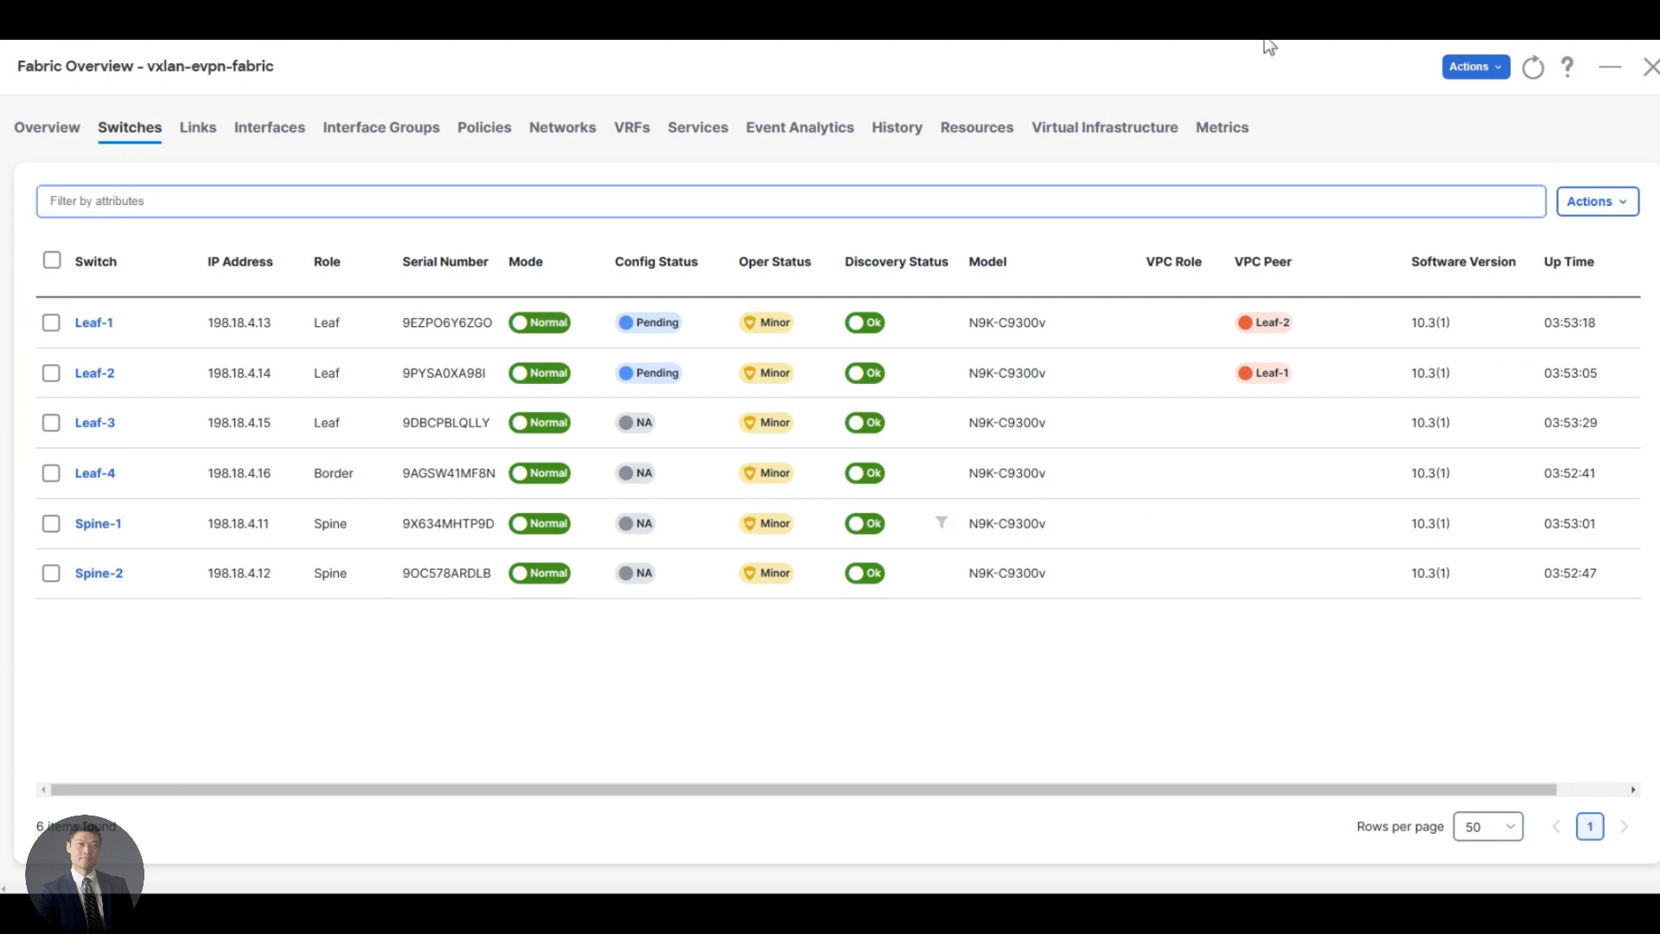
click(1472, 68)
click(1460, 163)
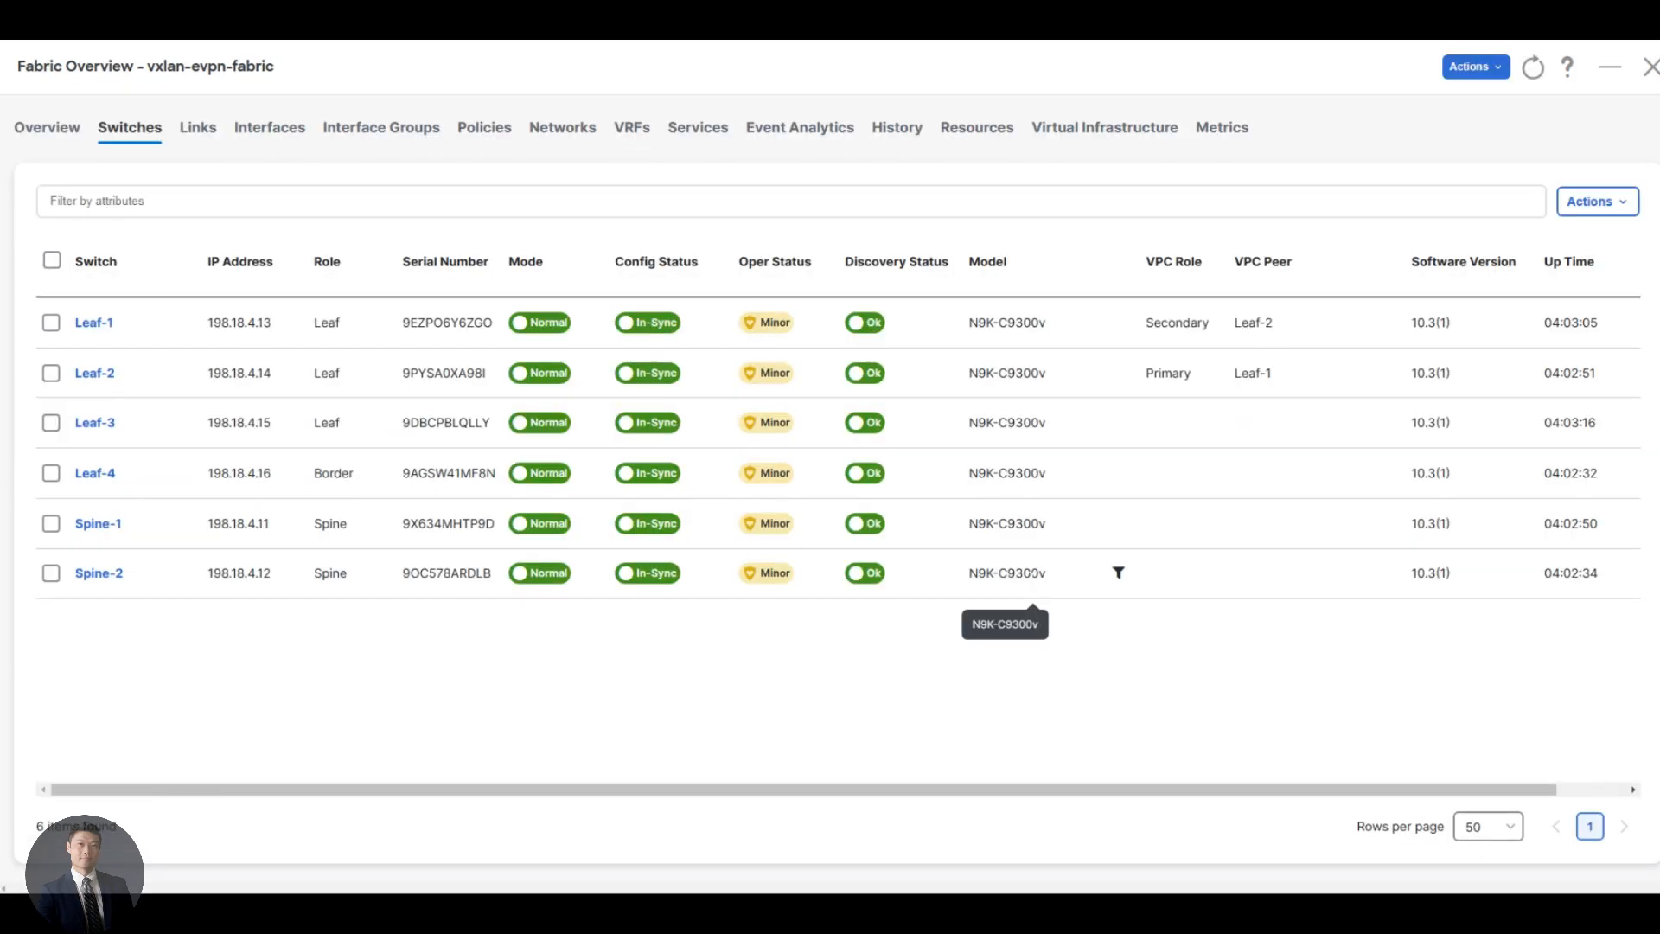
Open the vxlan-evpn-fabric topology with configuration status and inspect the Leaf-1 and Leaf-2 vPC pair
click(1651, 66)
click(106, 197)
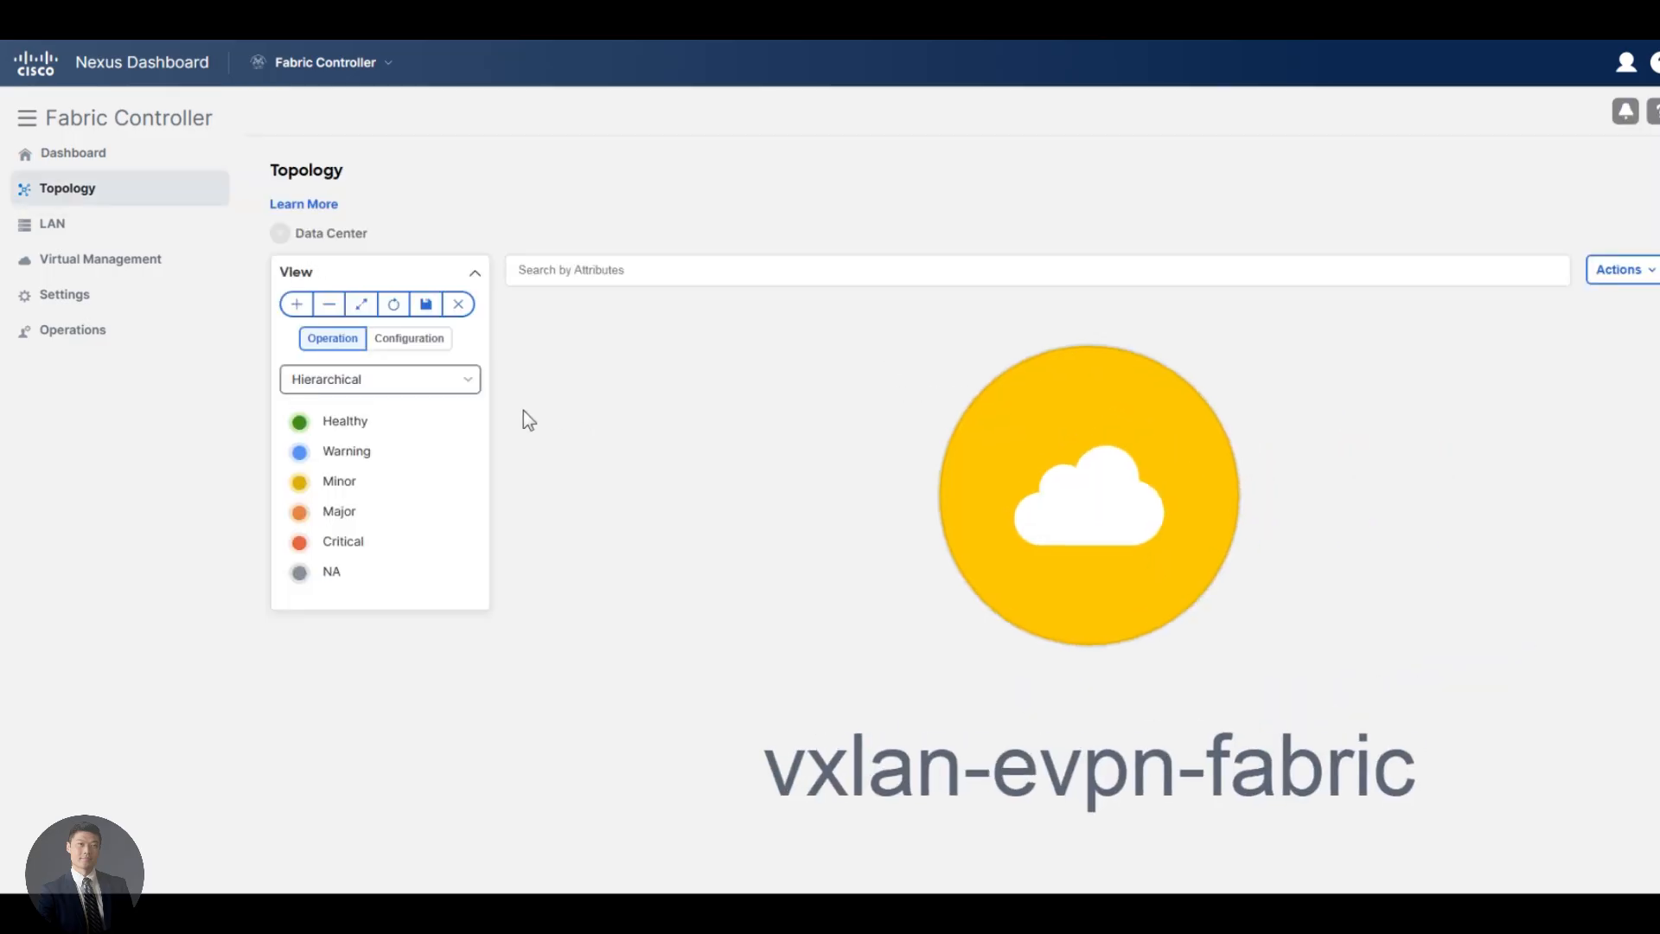
double_click(1049, 504)
scroll(1044, 500, down, 2)
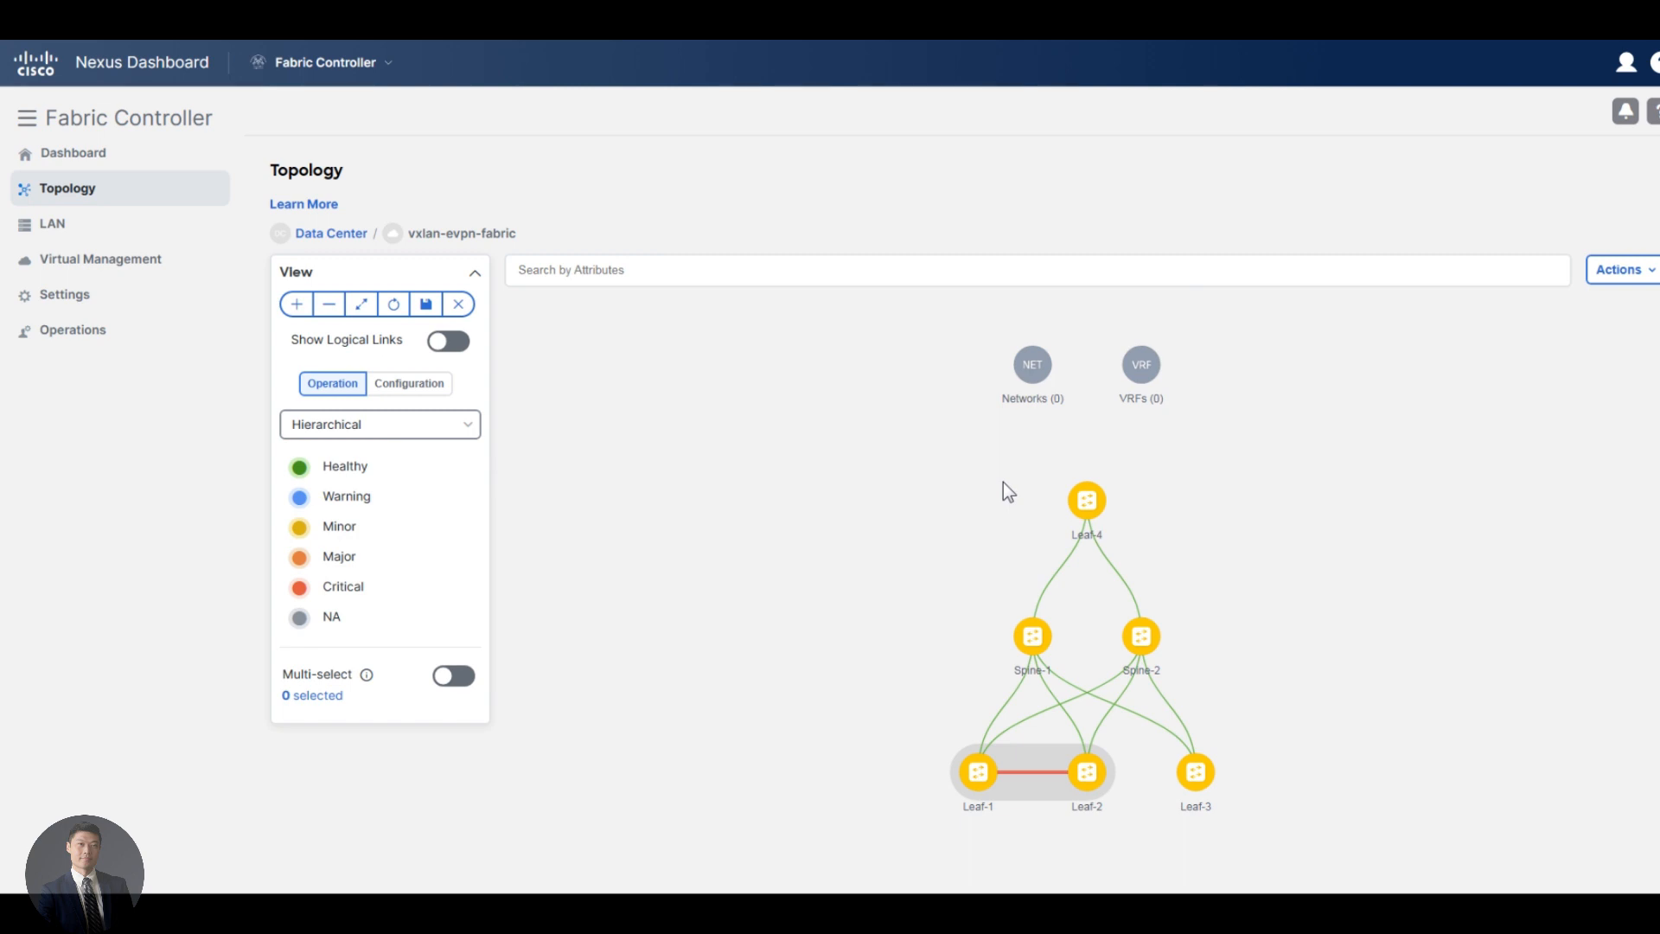
click(402, 386)
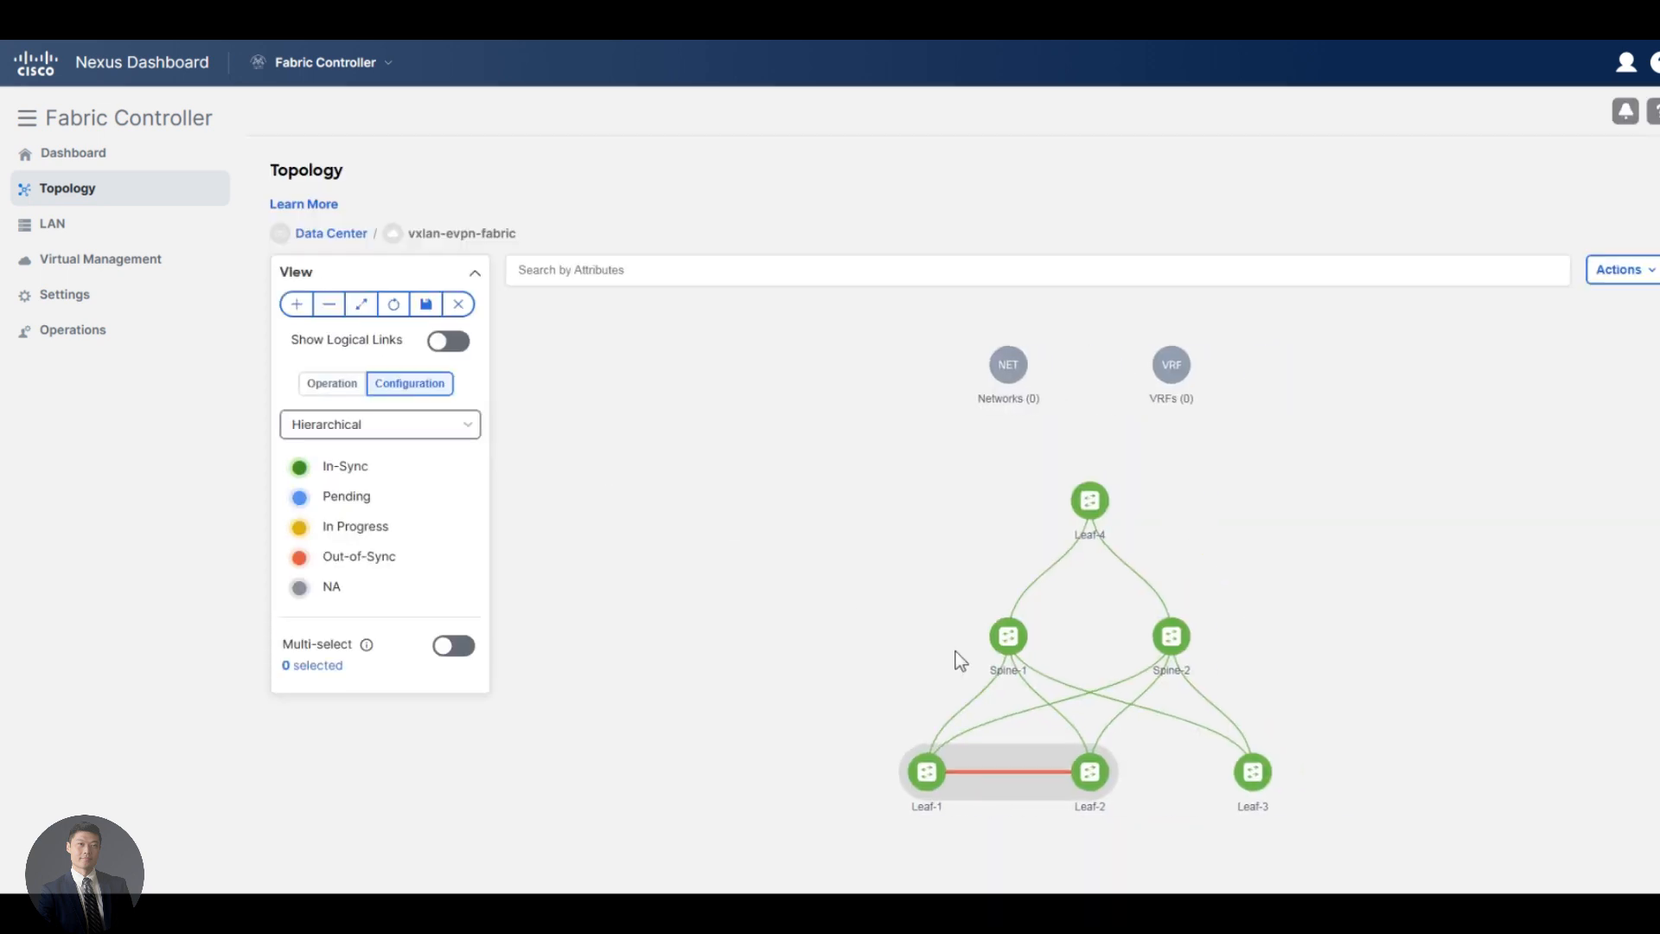
drag(844, 637, 708, 536)
mouse_move(842, 683)
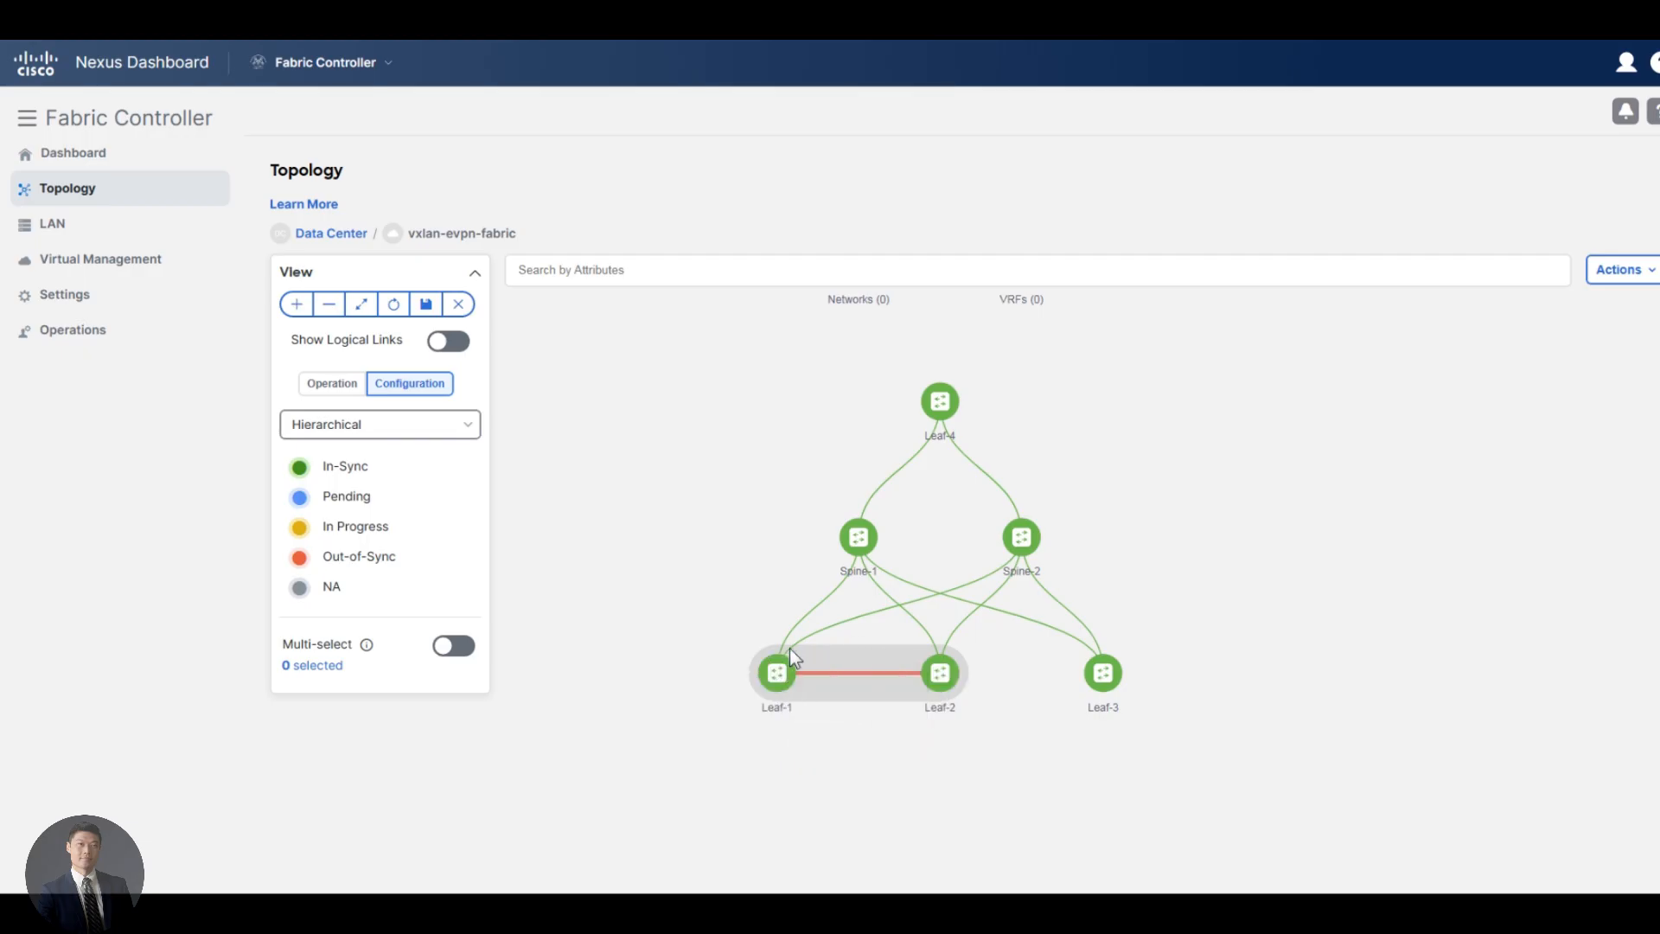
mouse_move(781, 683)
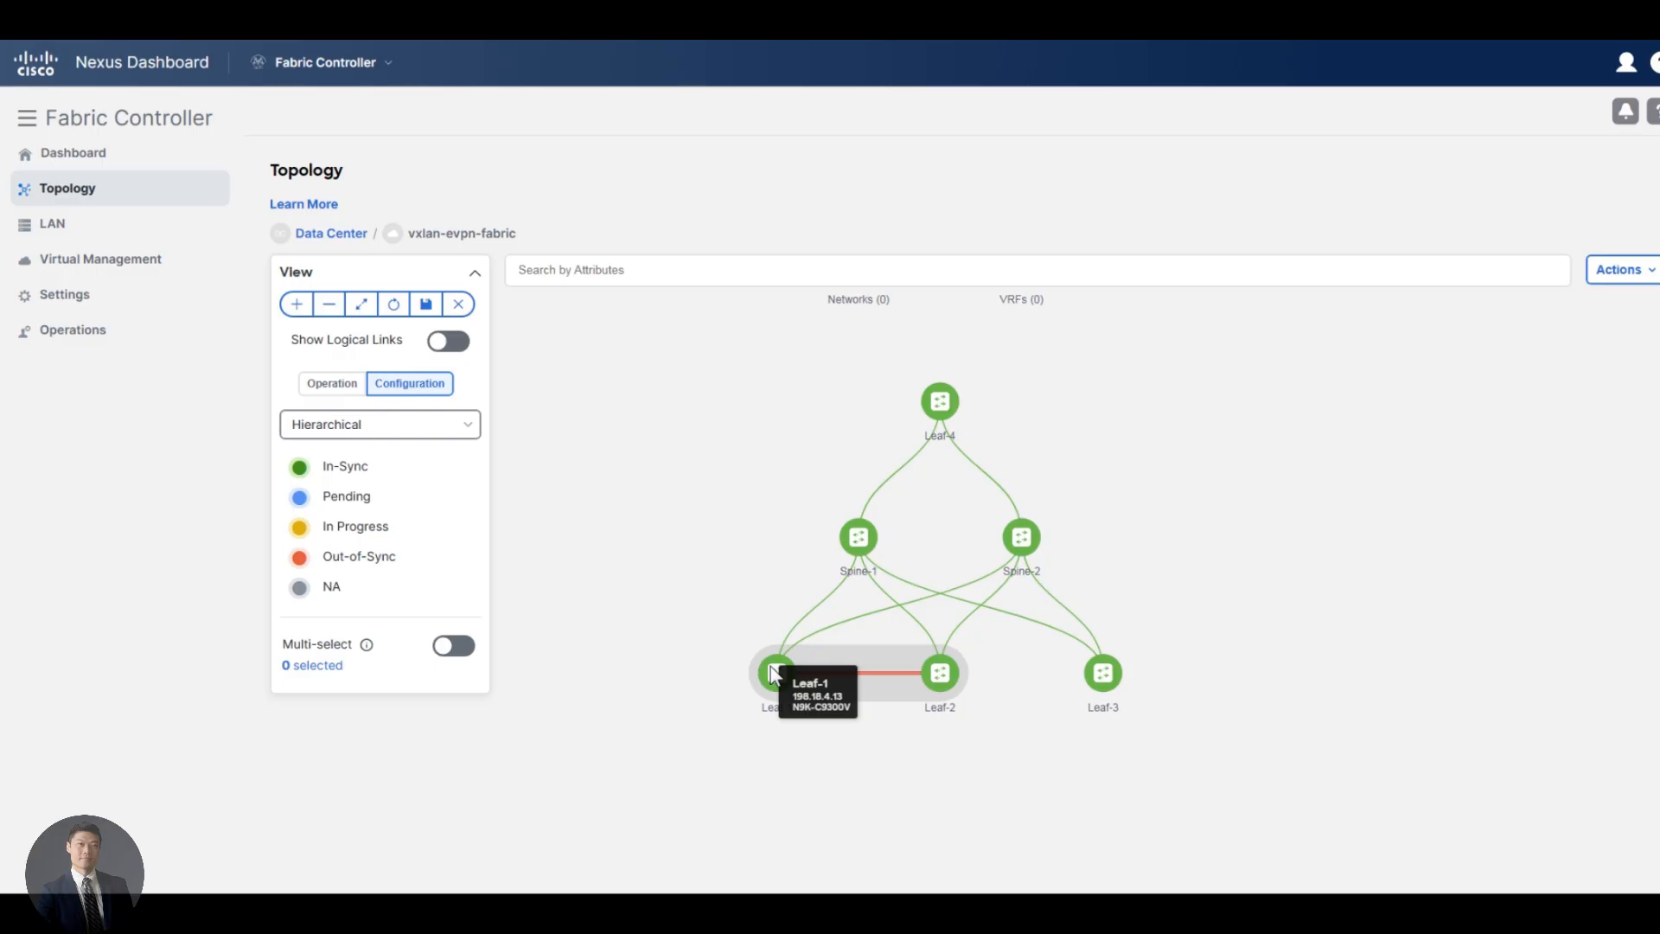
Switch to the Leaf-1 session in MTPuTTY and show the running configuration of interfaces e1/3 and e1/4
key(alt+Tab)
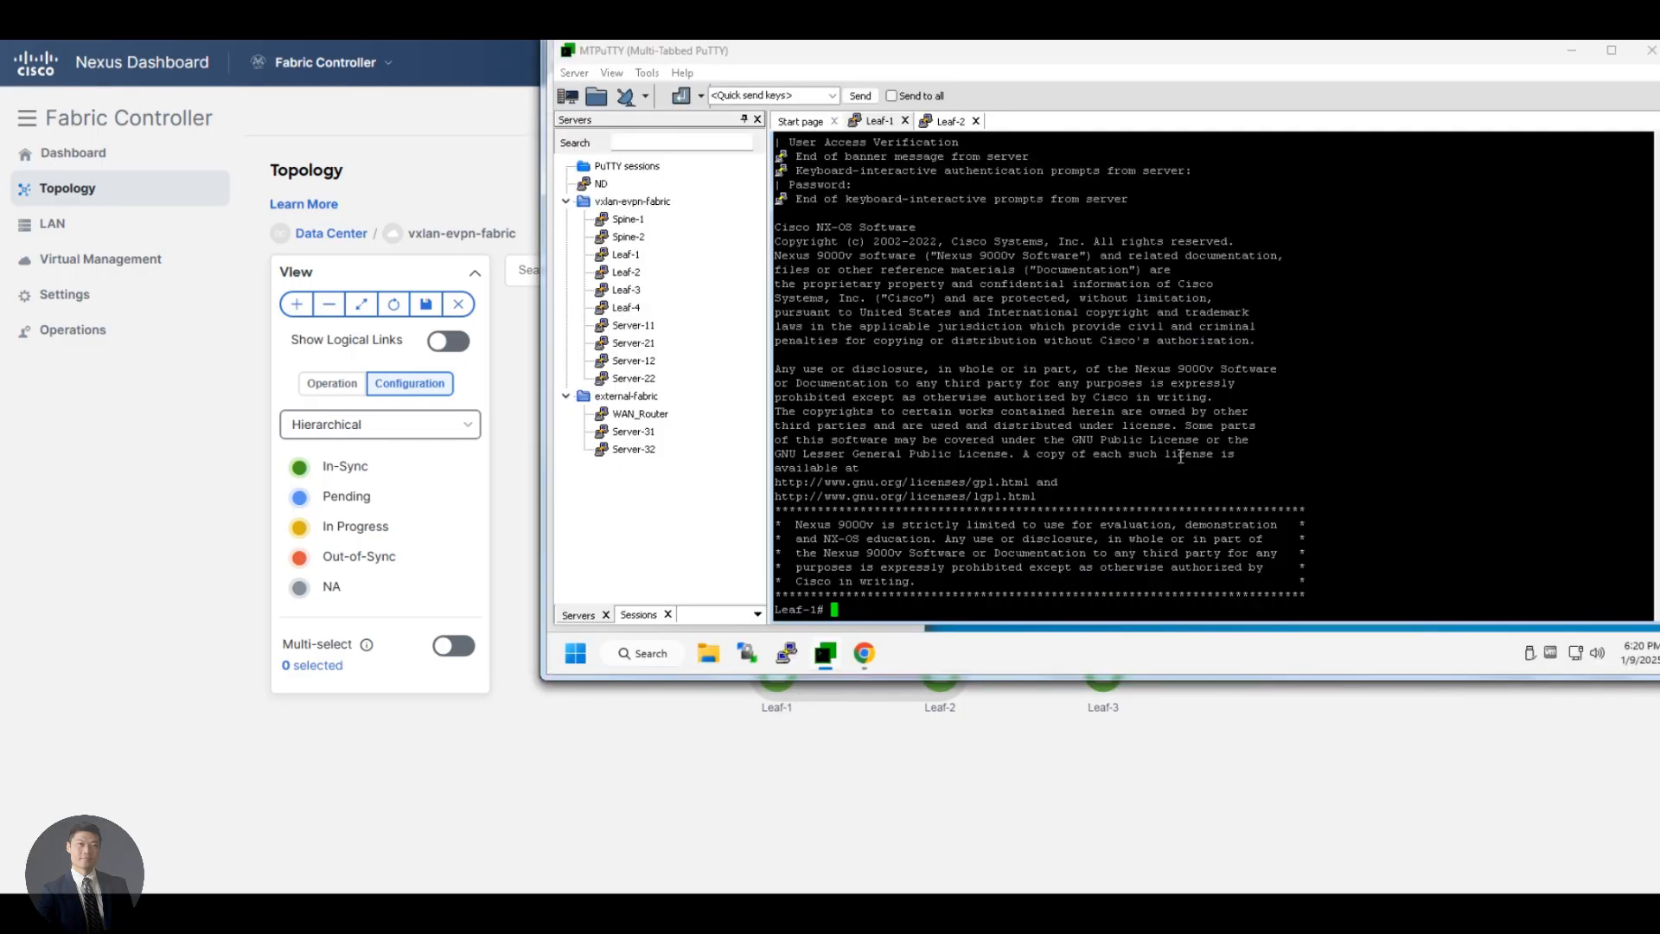
key(Return)
key(Return)
text(show run )
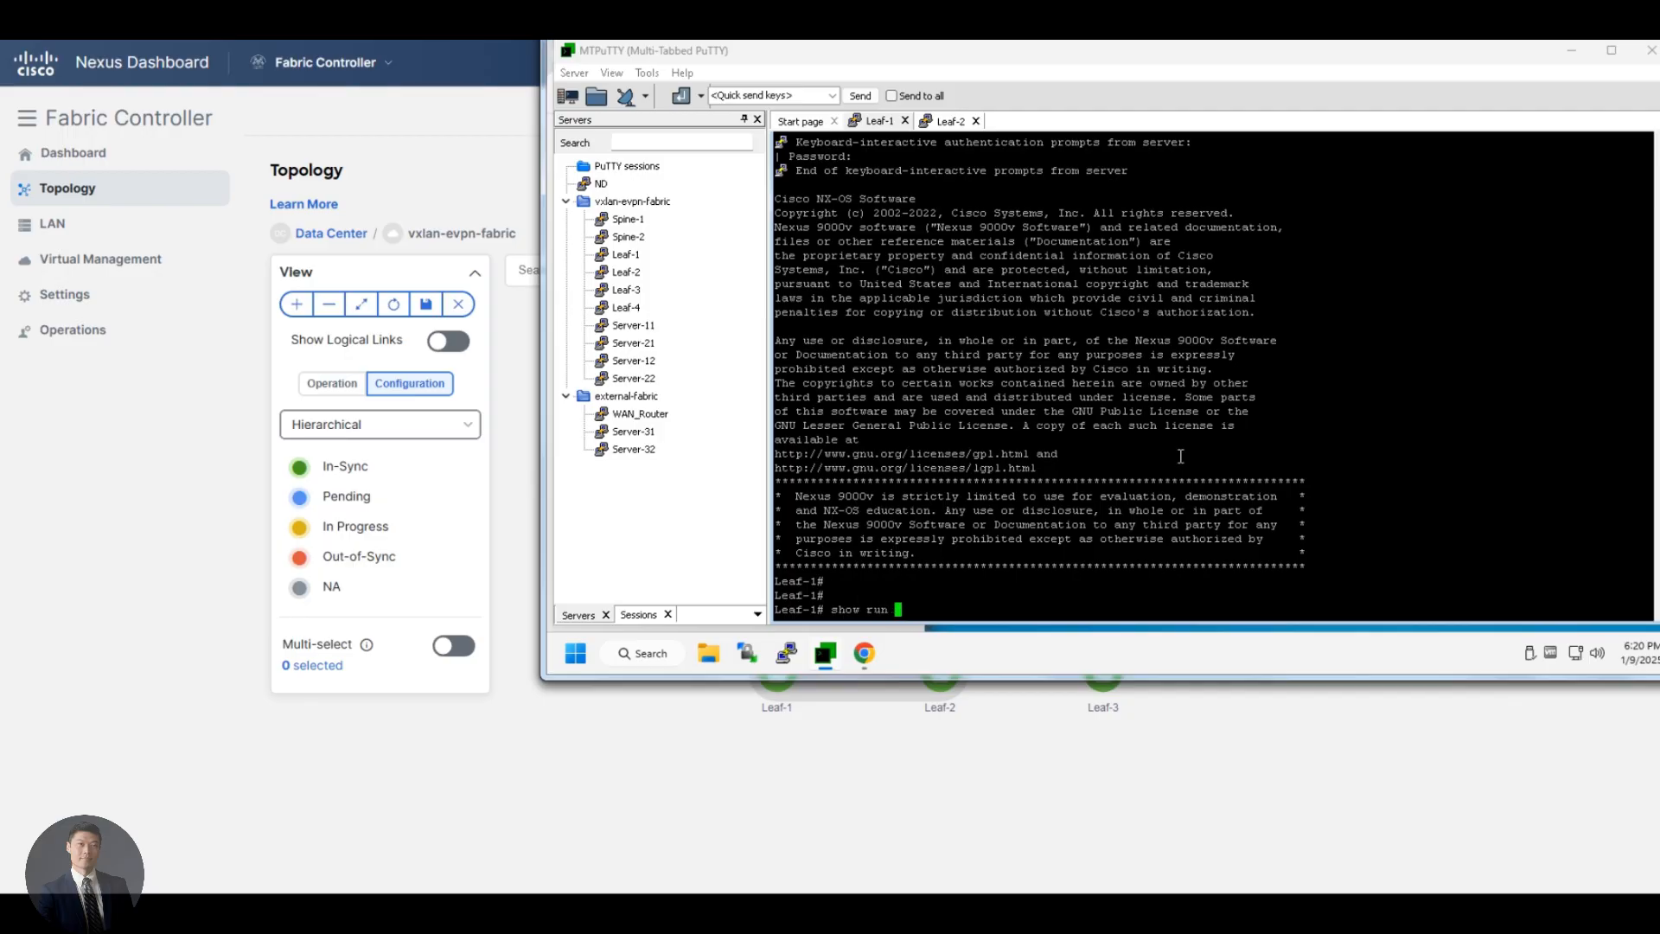
text(int e1/3)
key(Return)
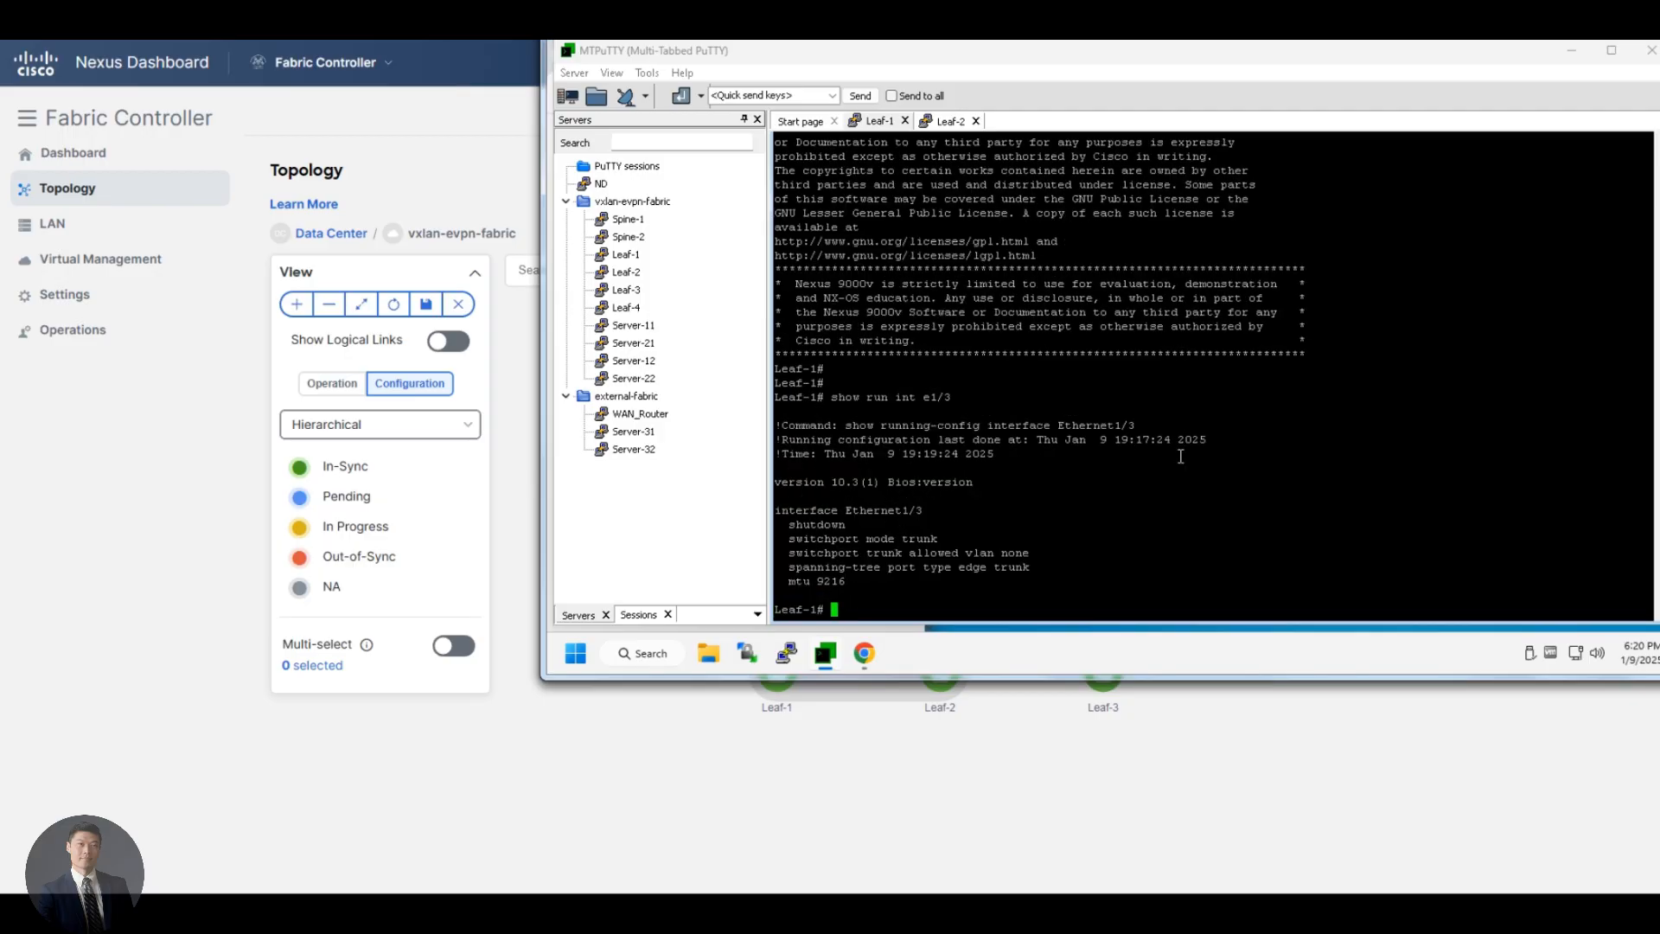
key(Up)
key(BackSpace)
text(4)
key(Return)
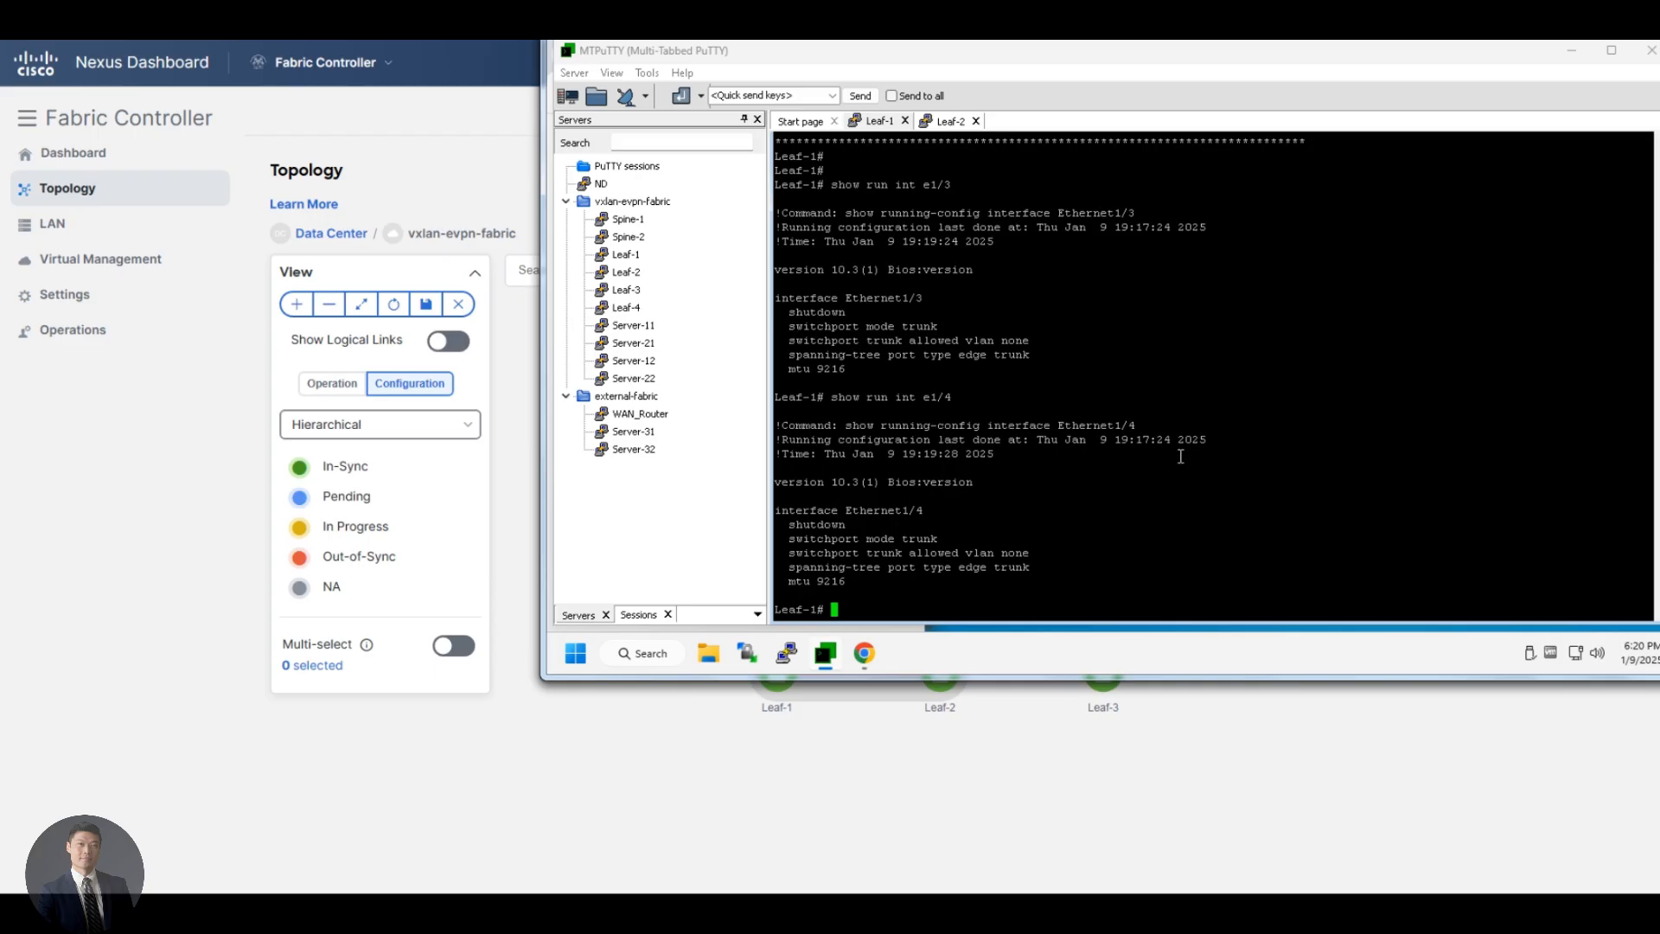
Show the vPC status on Leaf-1 and check the port used by the peer-link
text(show vpc)
key(Return)
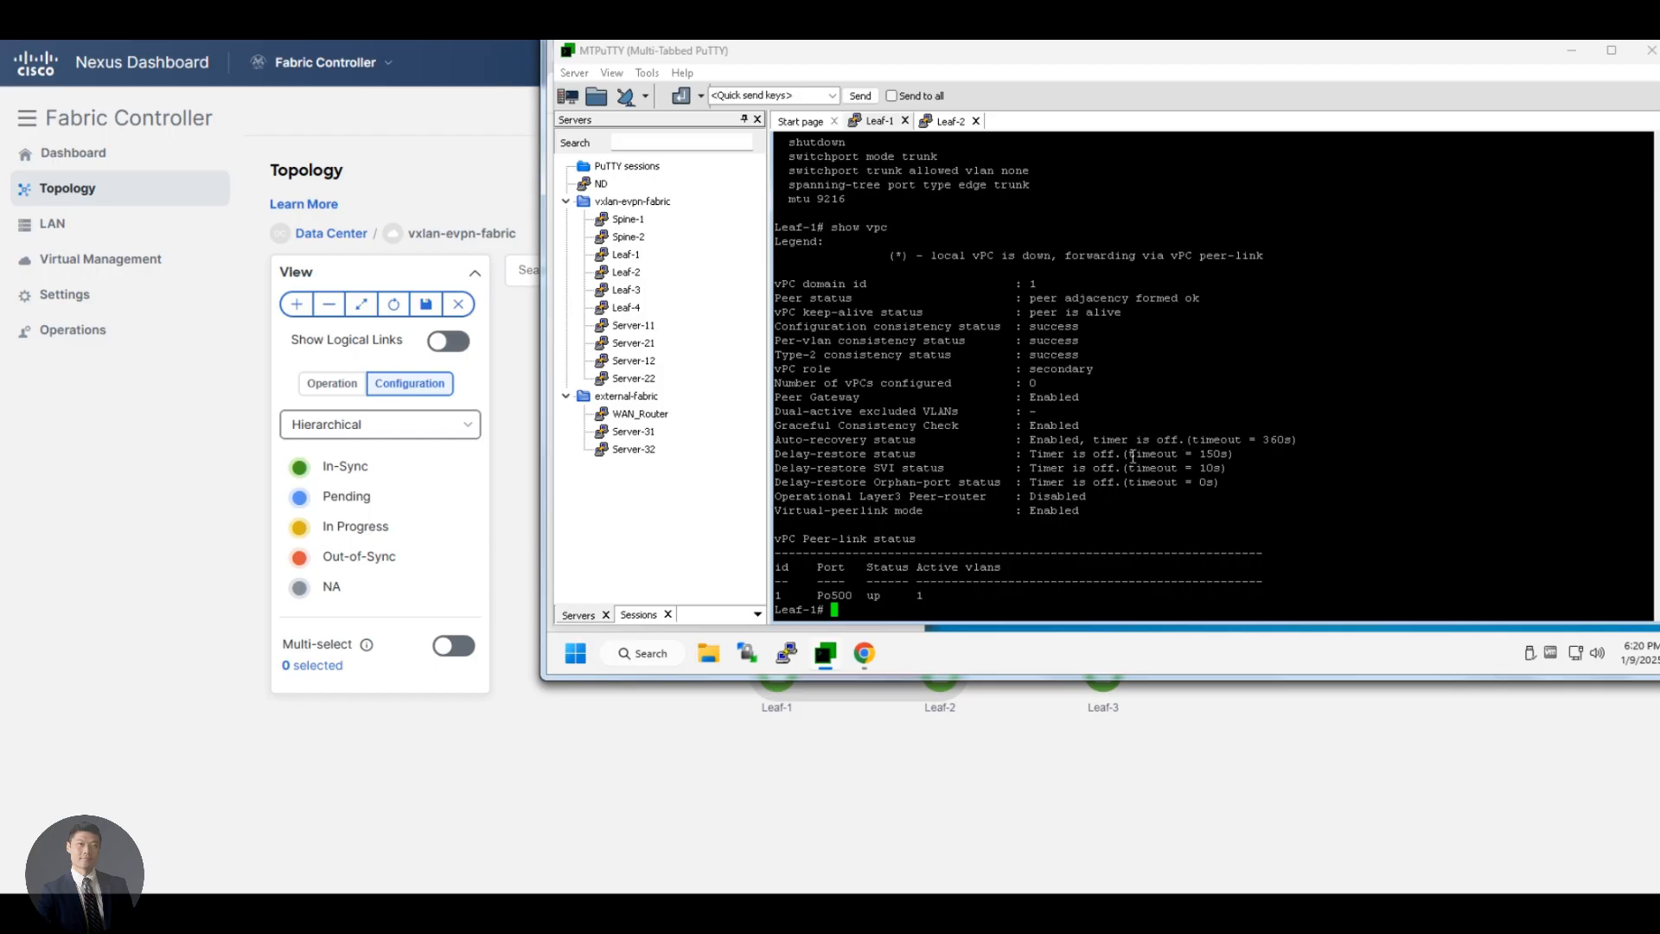
double_click(842, 593)
Show the running BGP configuration on Leaf-1 and examine the advertise-pip line under the l2vpn evpn address family
text(show run)
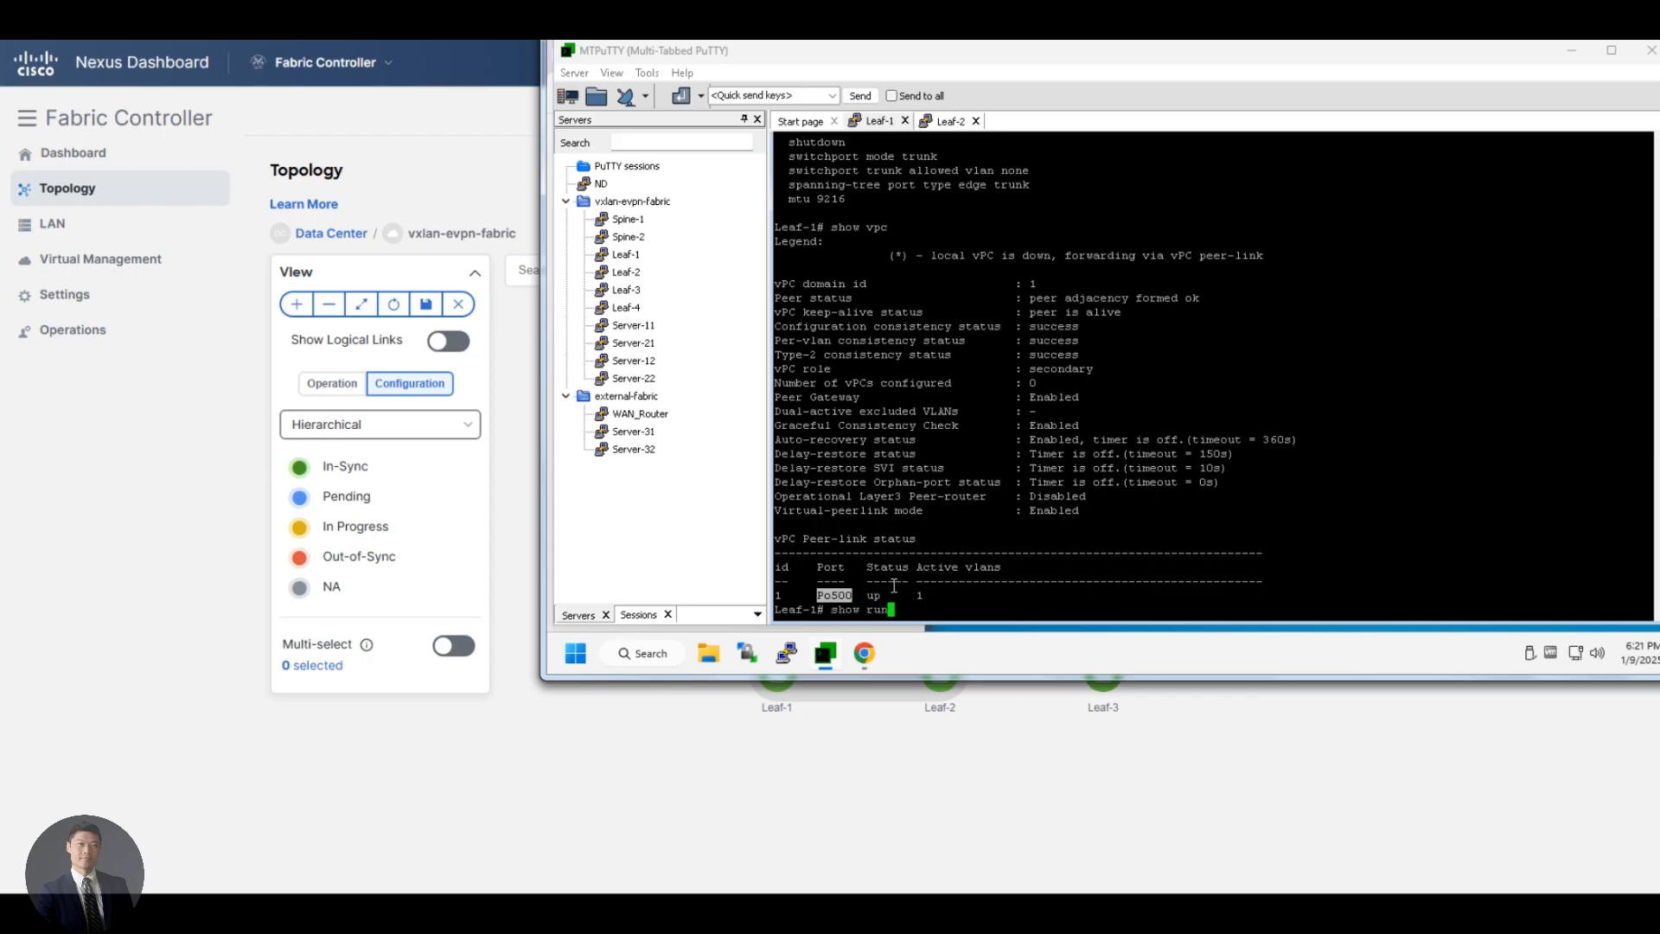
text( bgp)
key(Return)
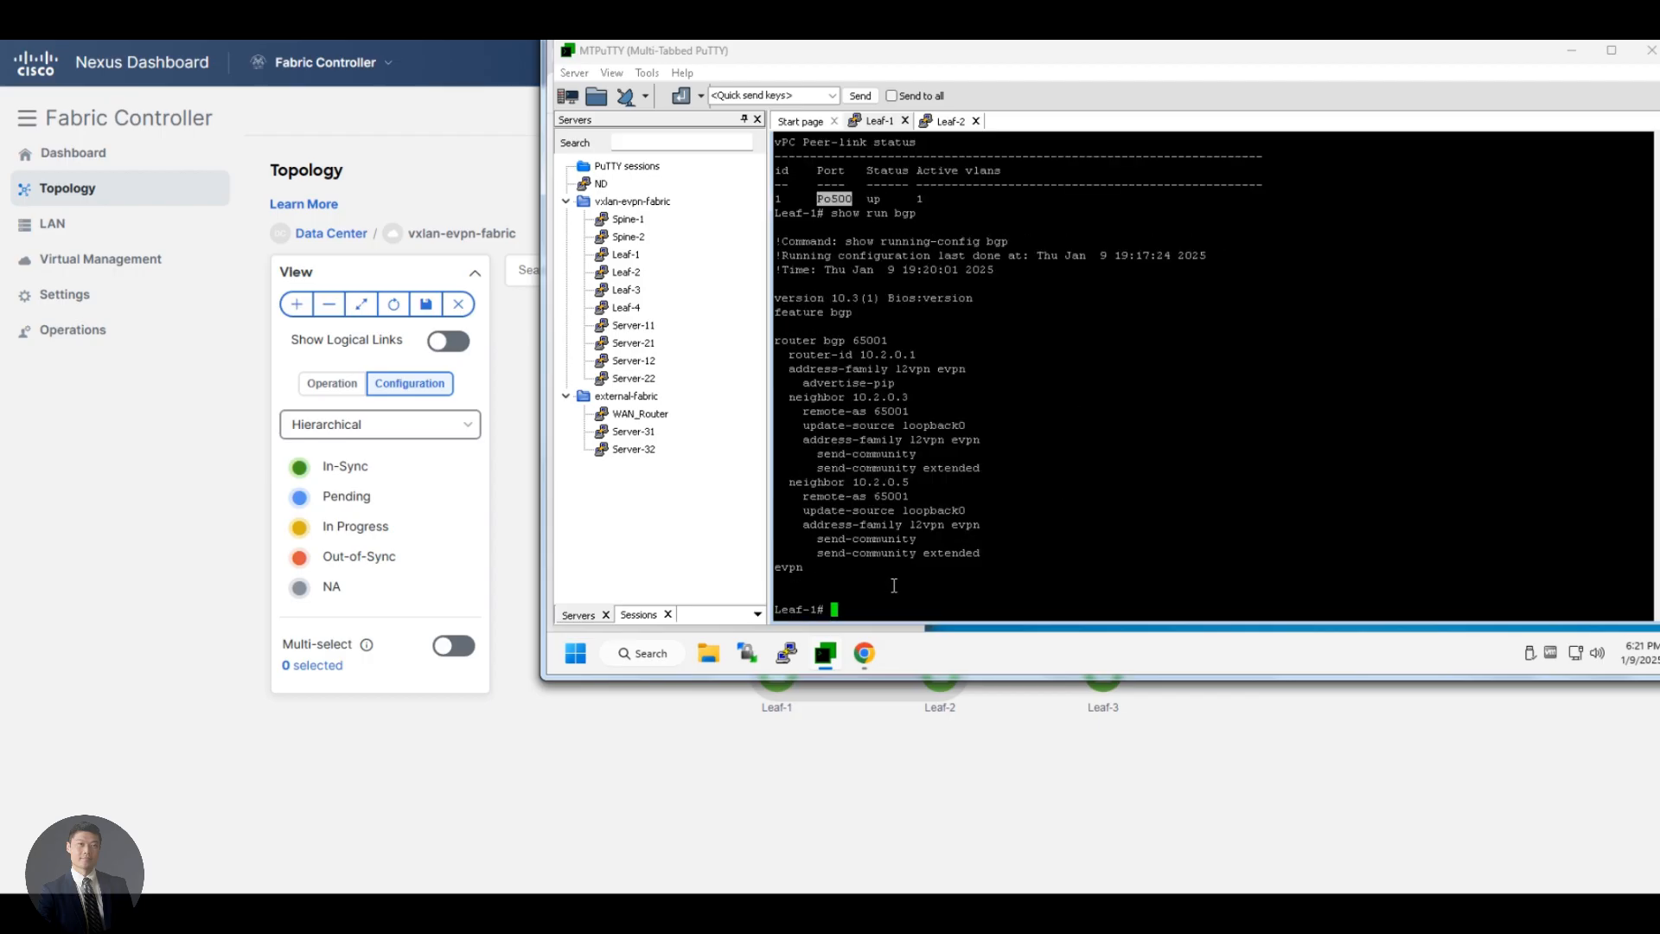
double_click(858, 387)
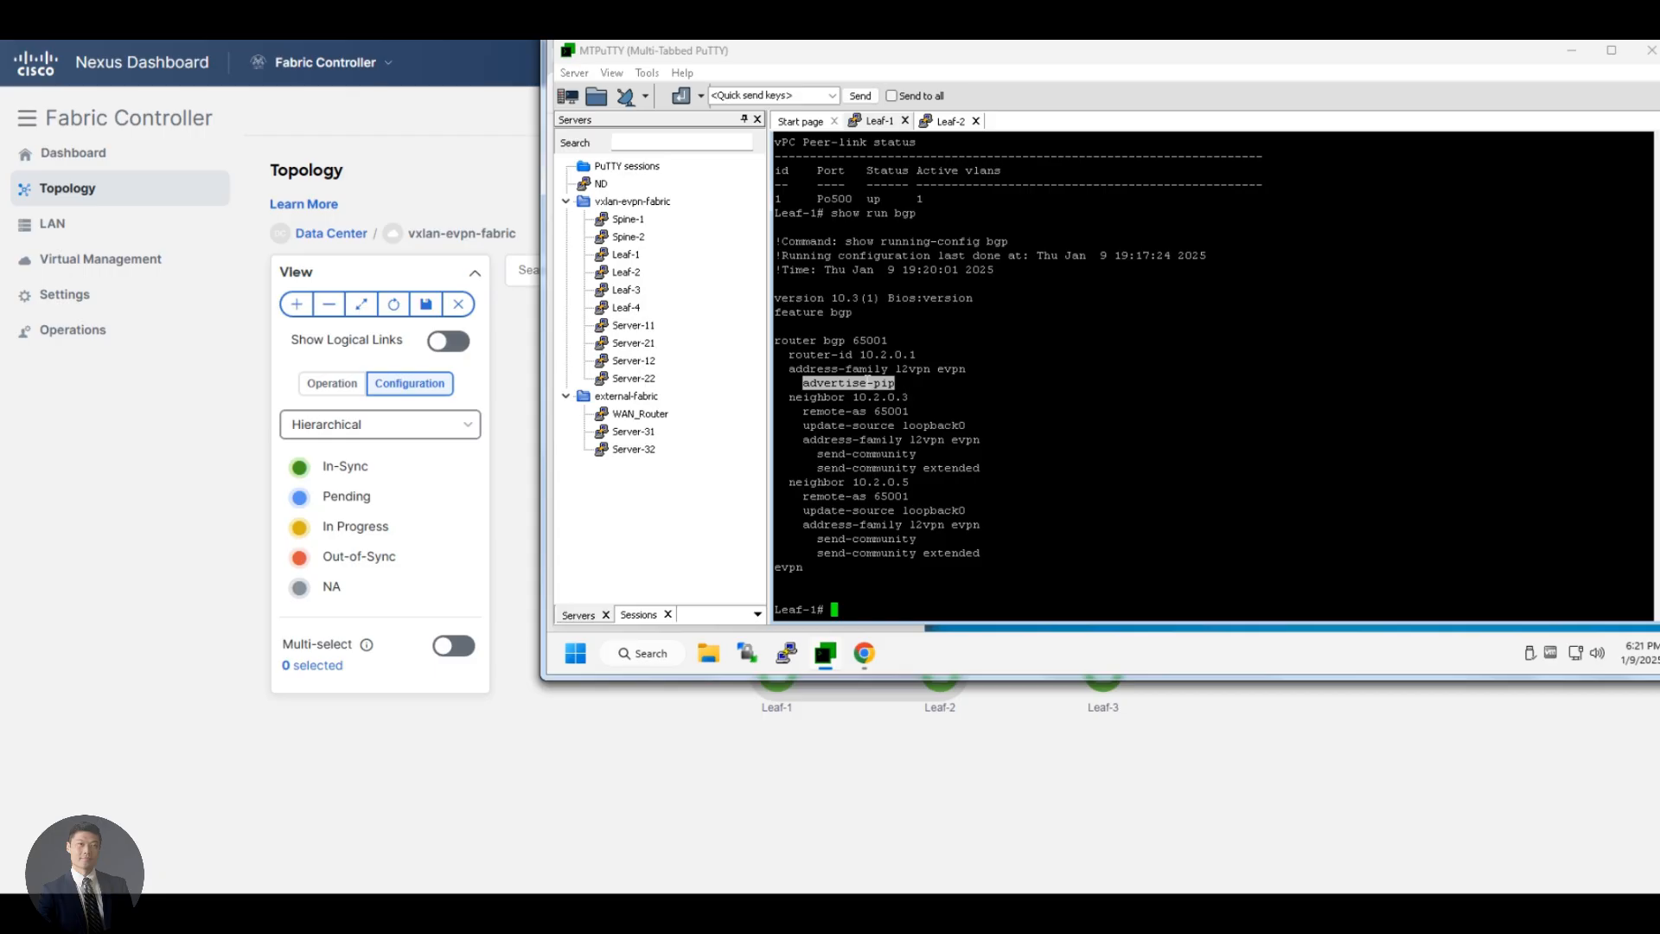
triple_click(862, 382)
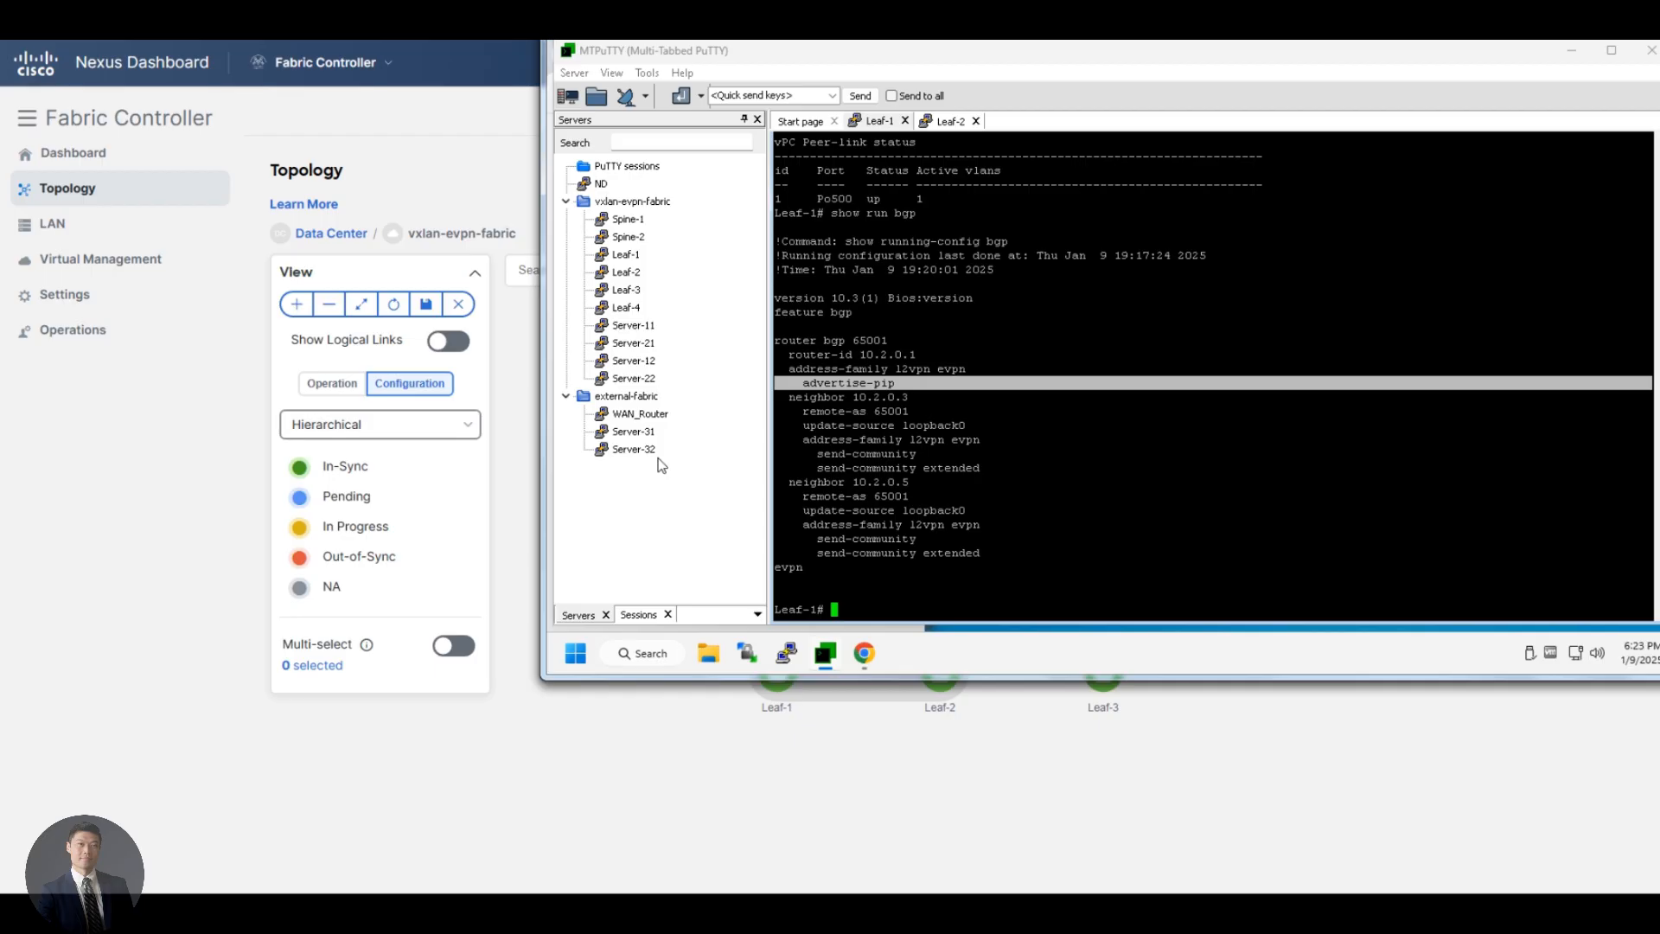
Show the running vPC configuration on Leaf-1 and examine the virtual peer-link line and its destination address
text(show run vpc)
key(Return)
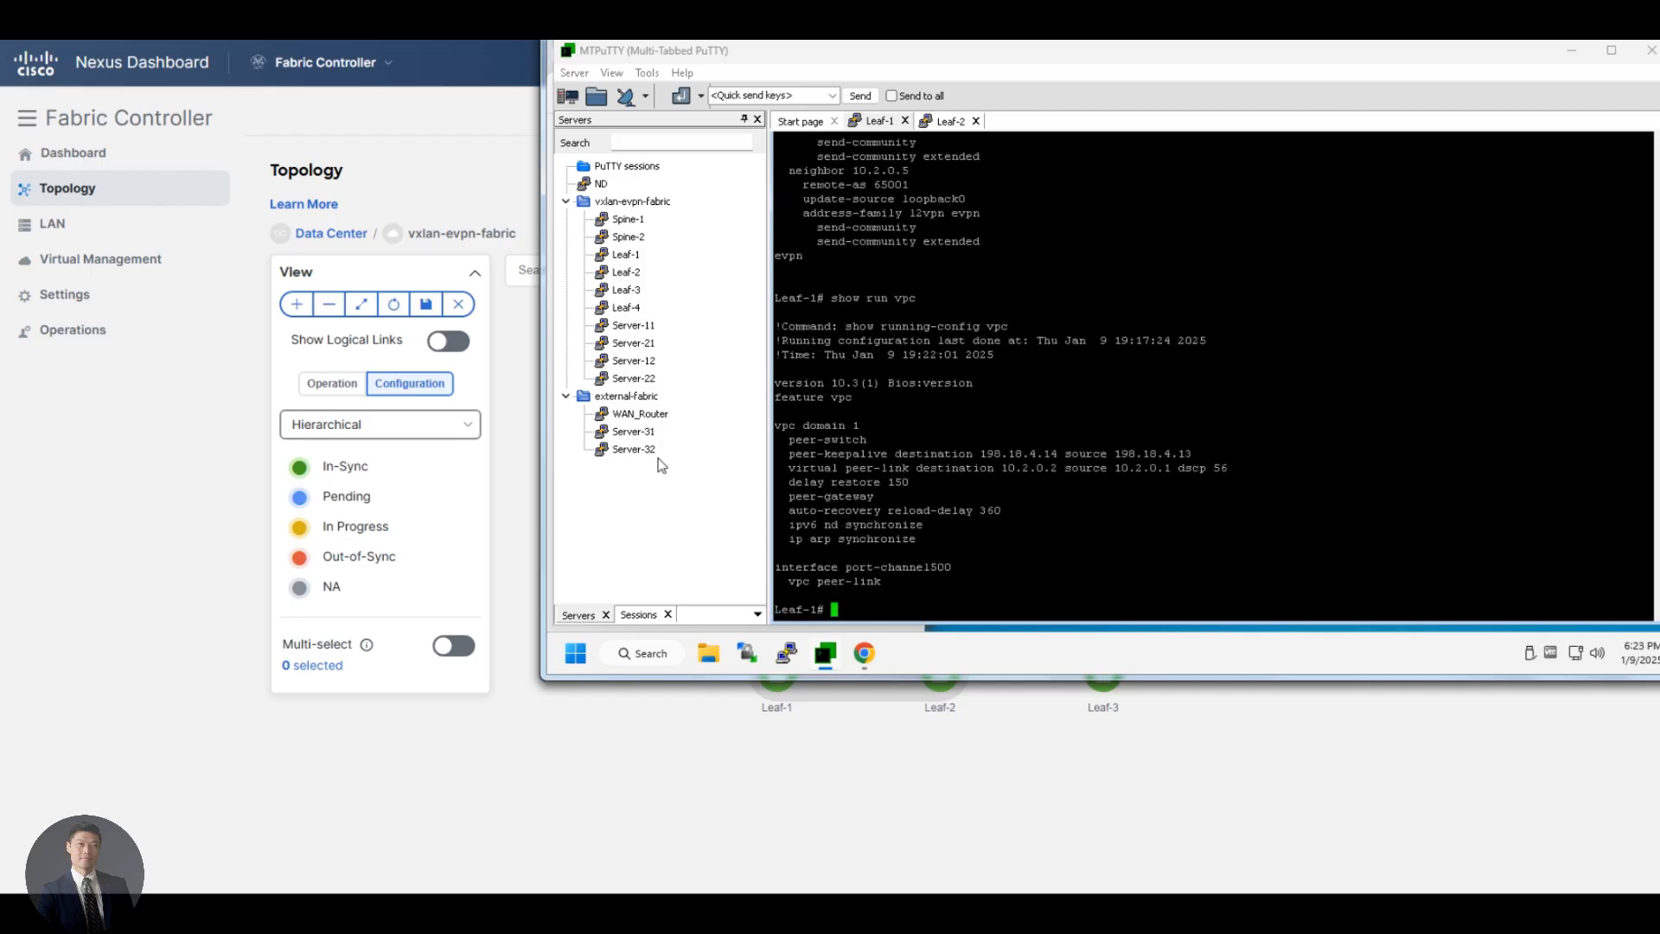
triple_click(832, 468)
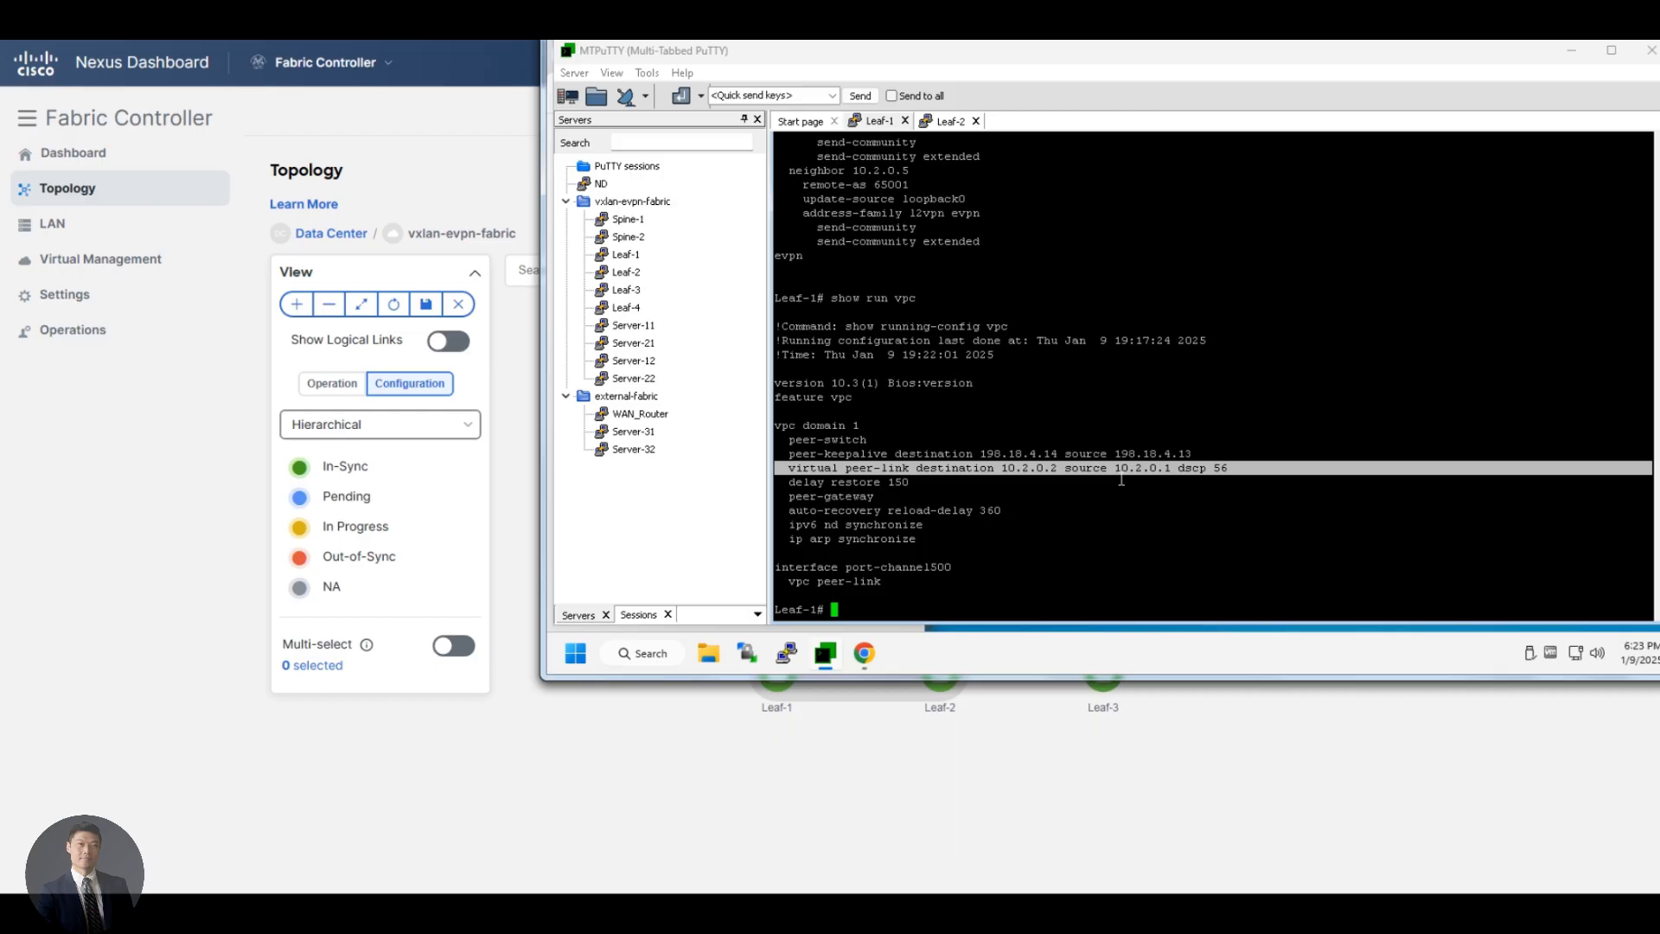
triple_click(804, 468)
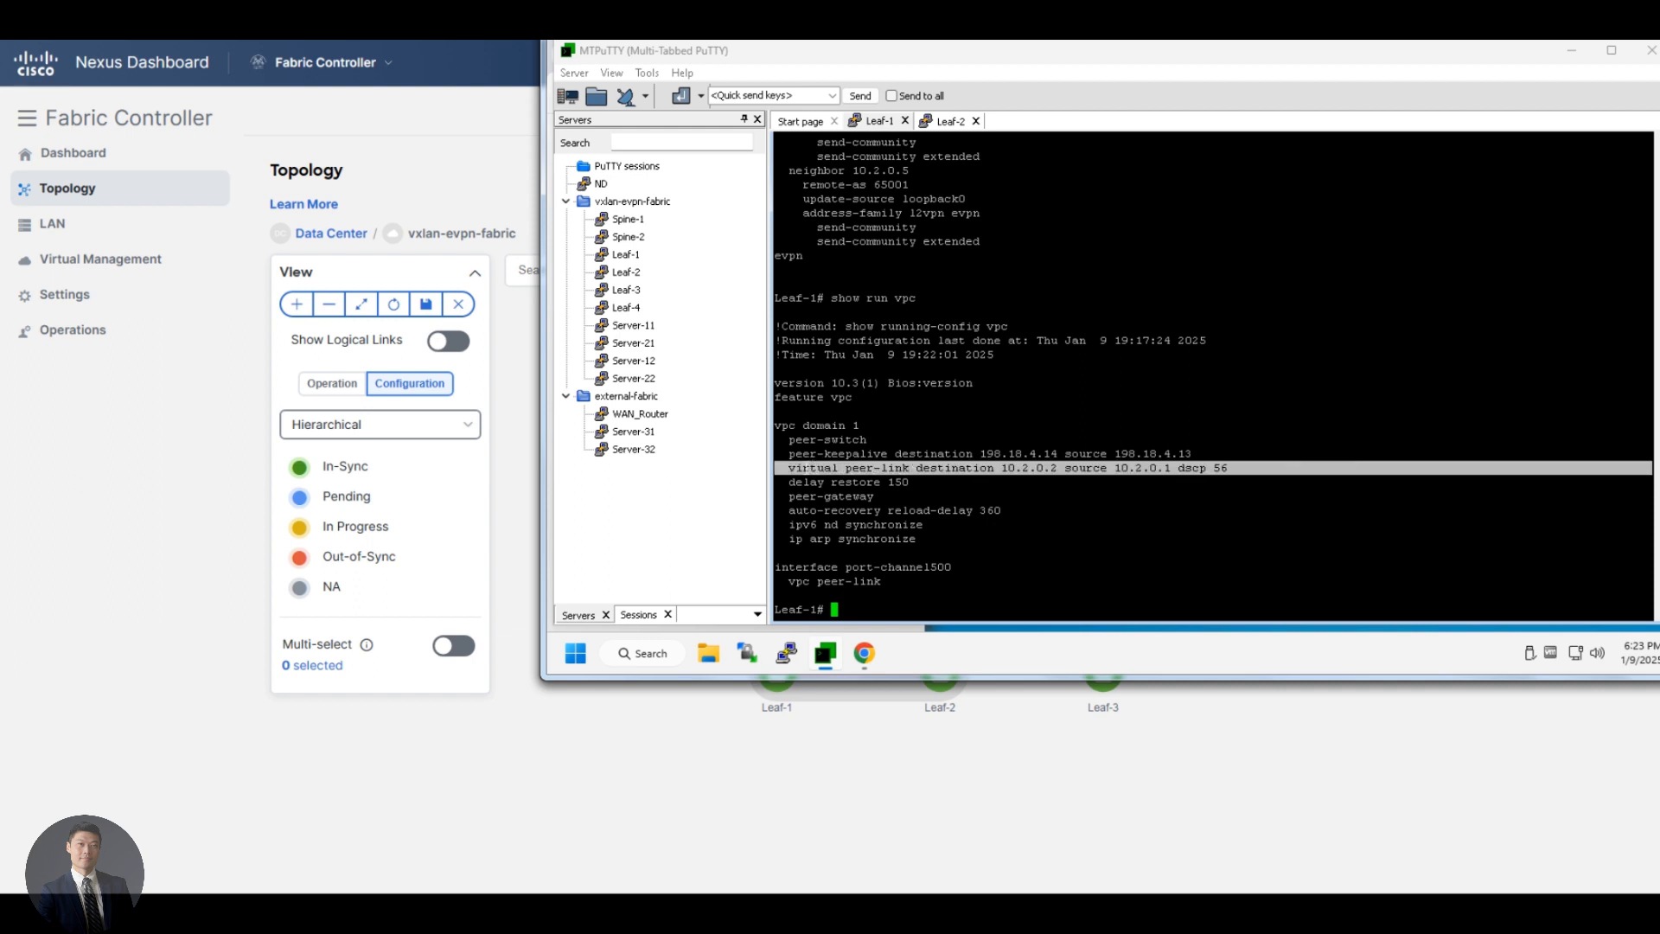
click(841, 470)
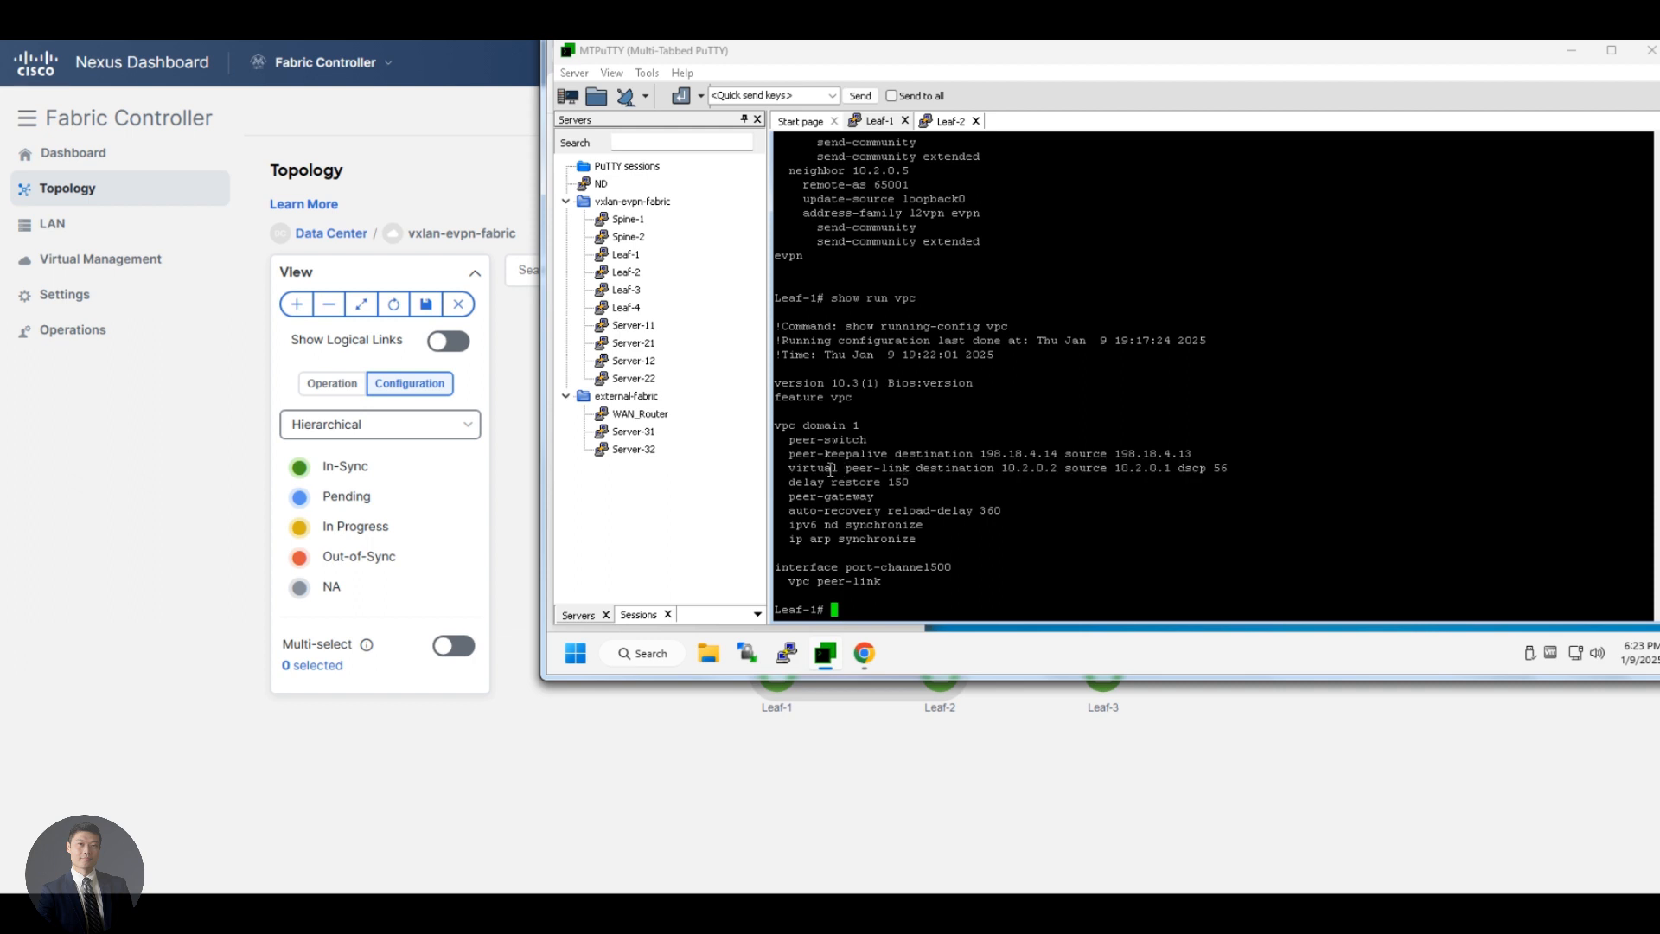
triple_click(890, 469)
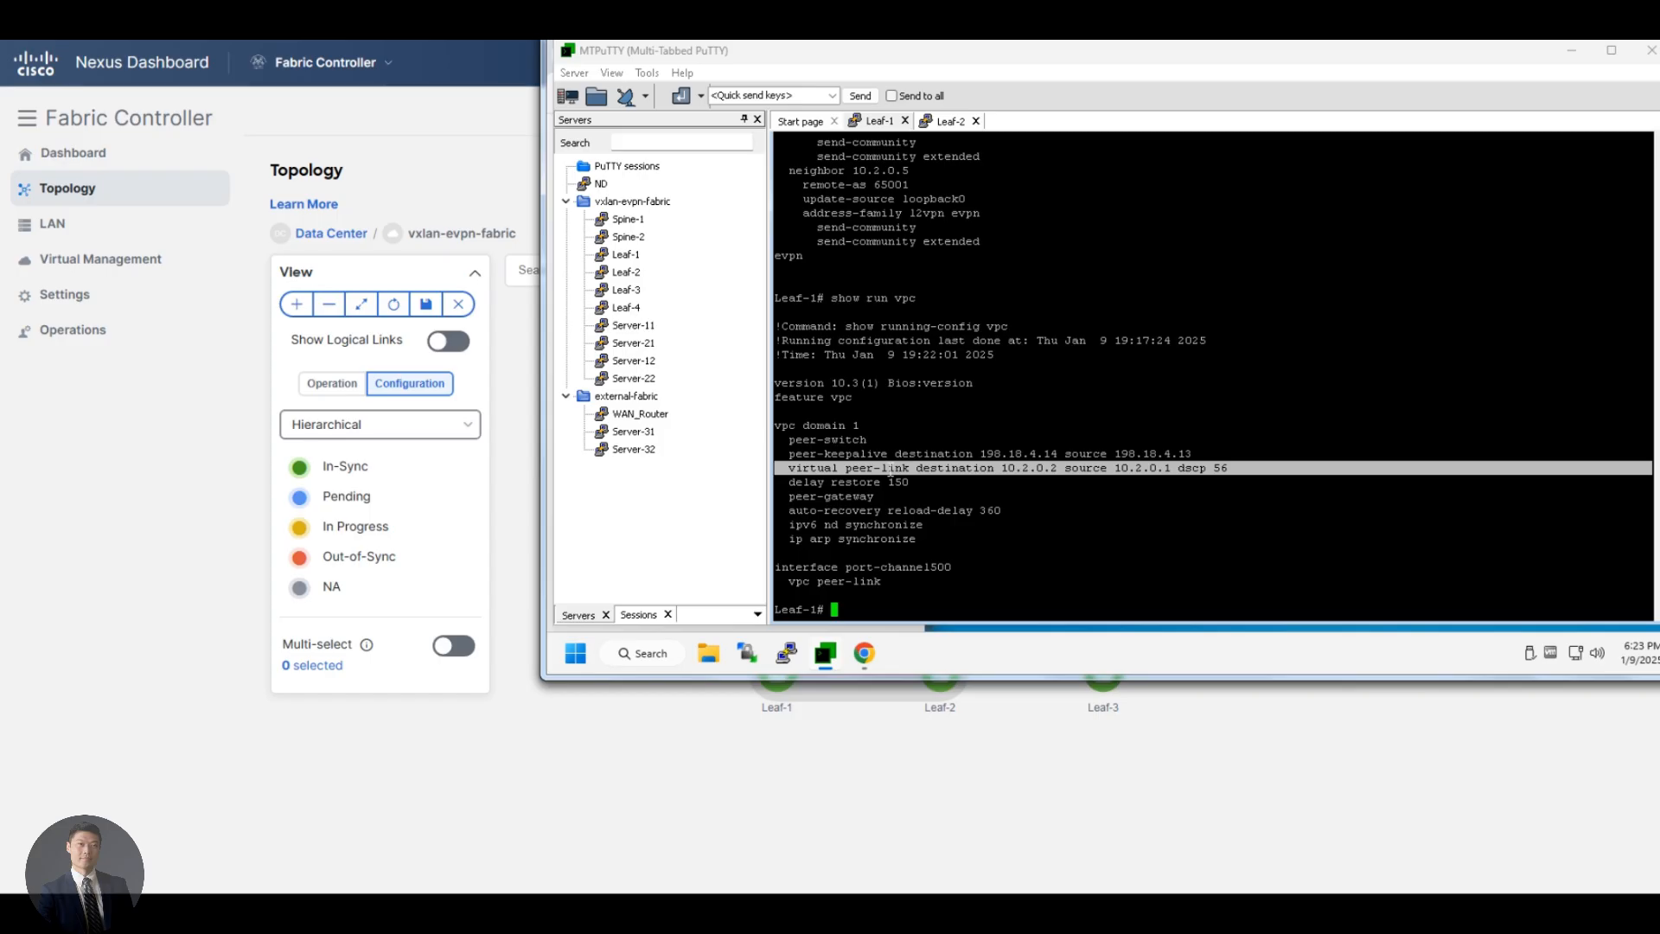
double_click(1053, 463)
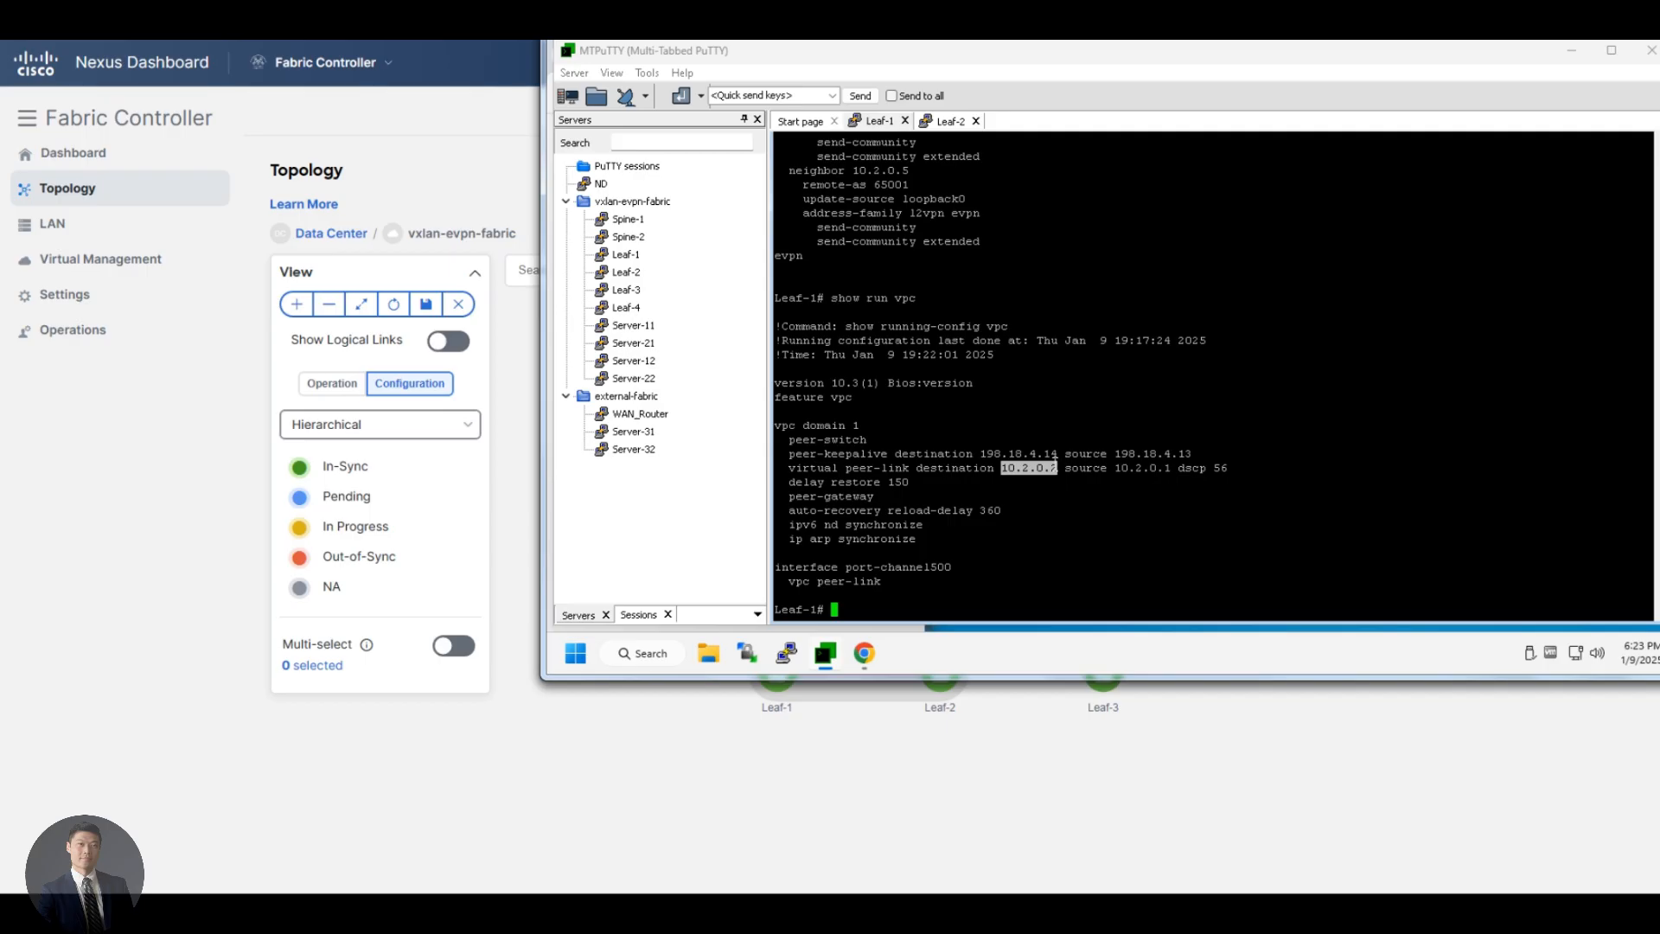
Show the running configuration of loopback 0 on Leaf-1 and compare its IP address with the virtual peer-link source
text(show run int lo 0)
key(Return)
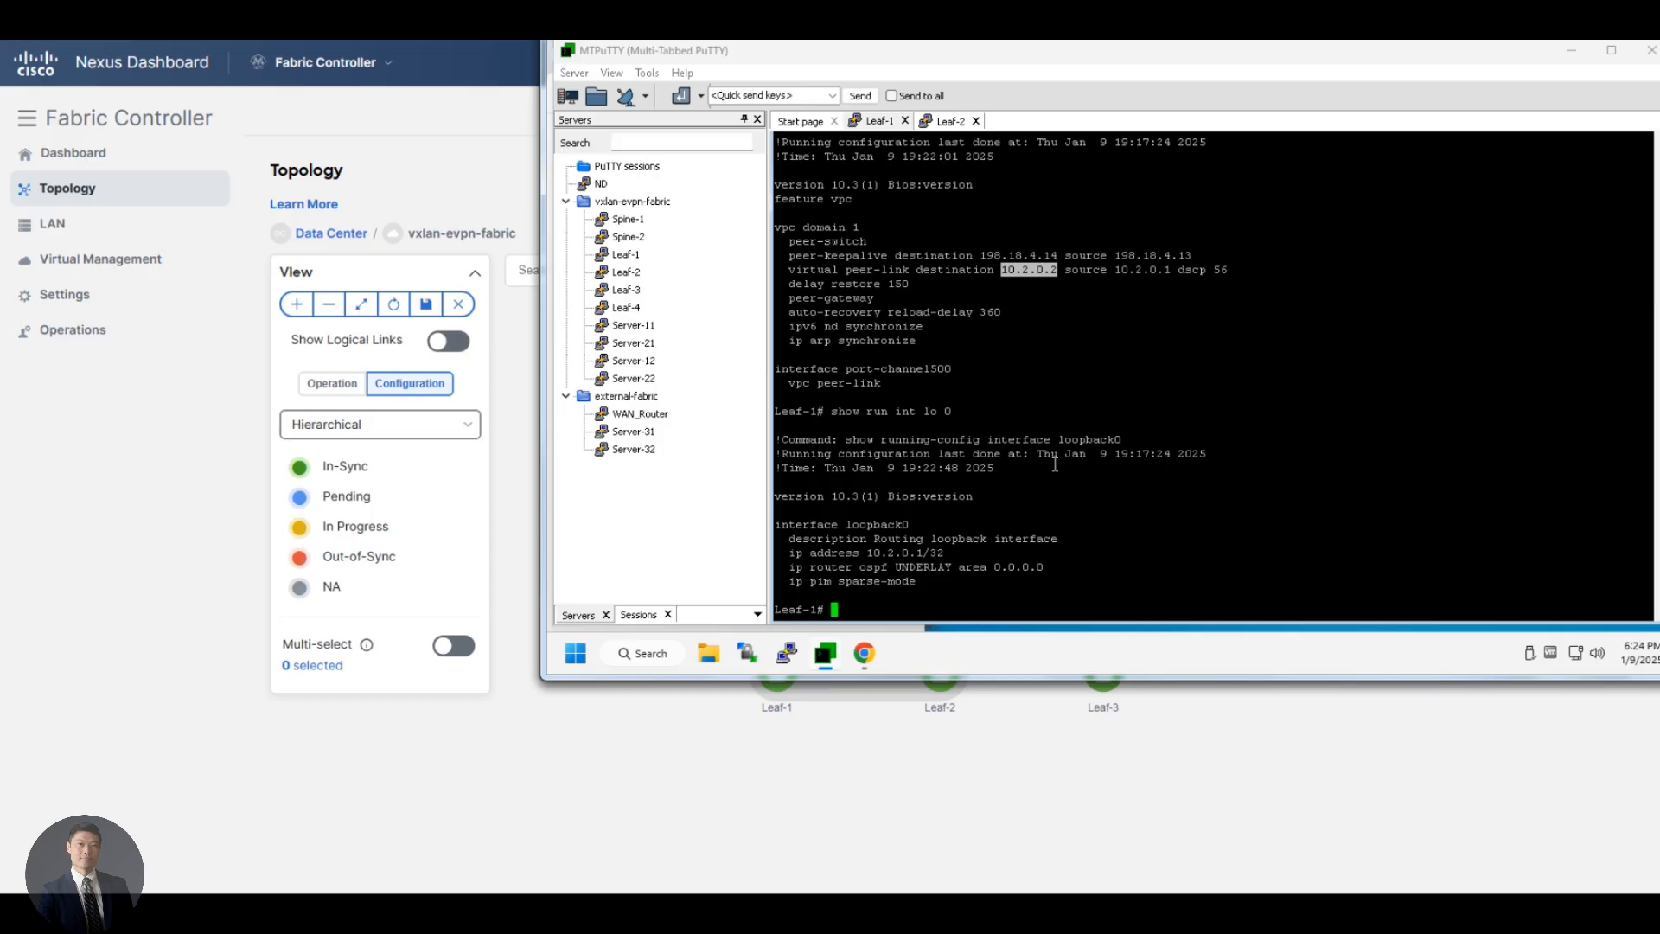
triple_click(1136, 268)
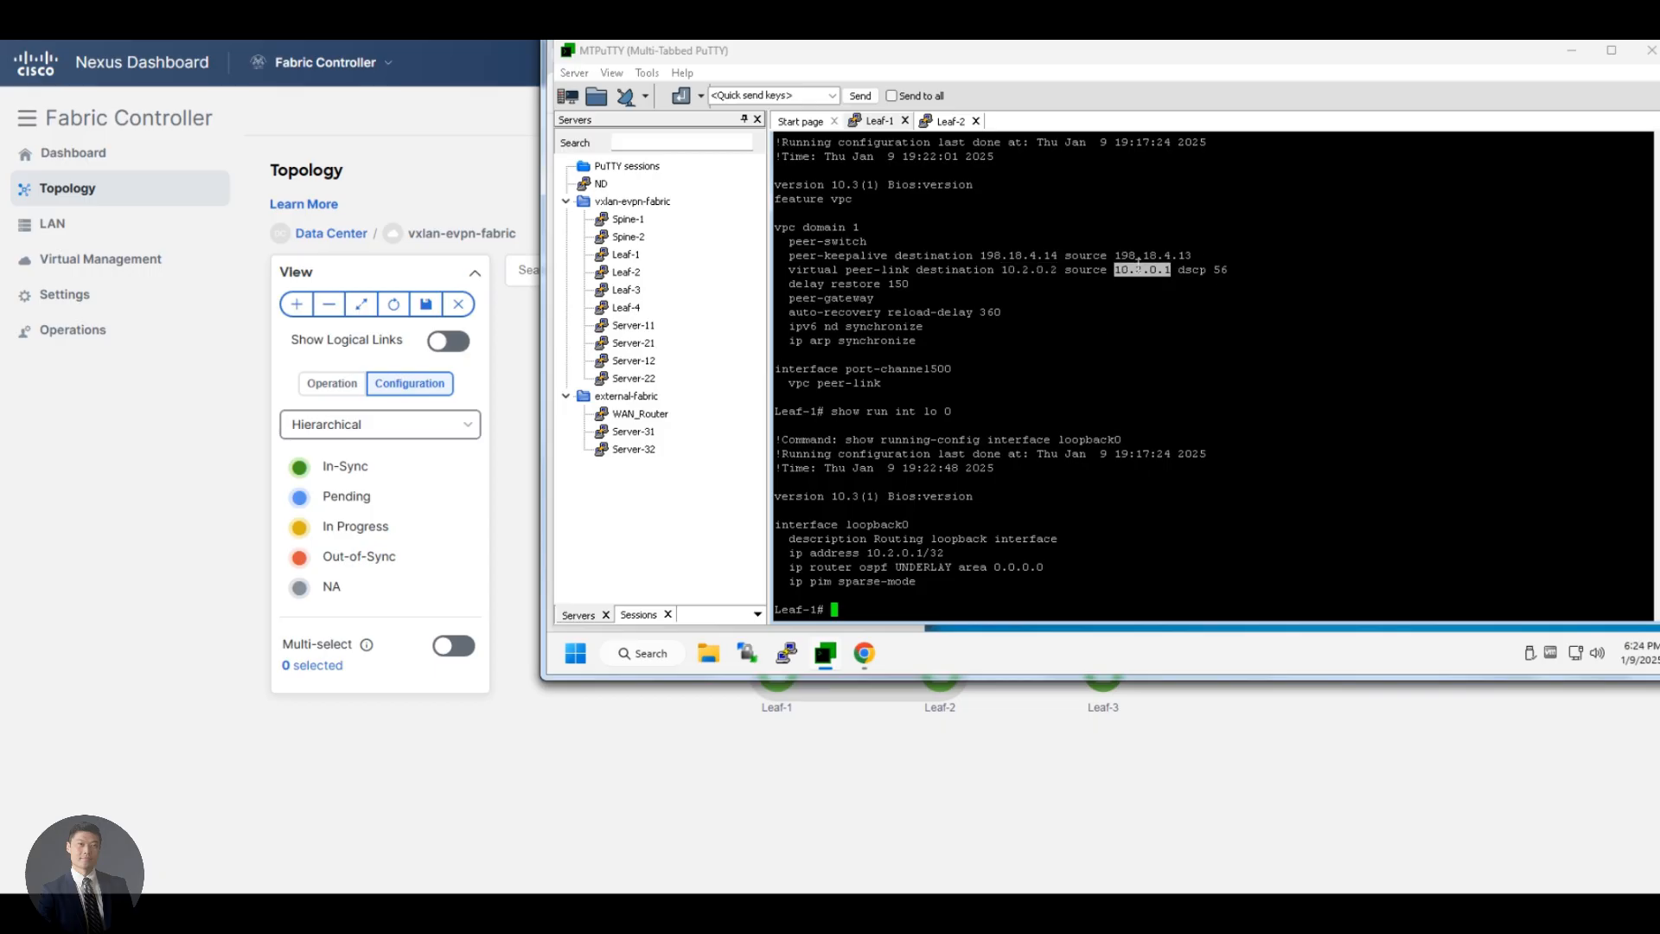
triple_click(1121, 265)
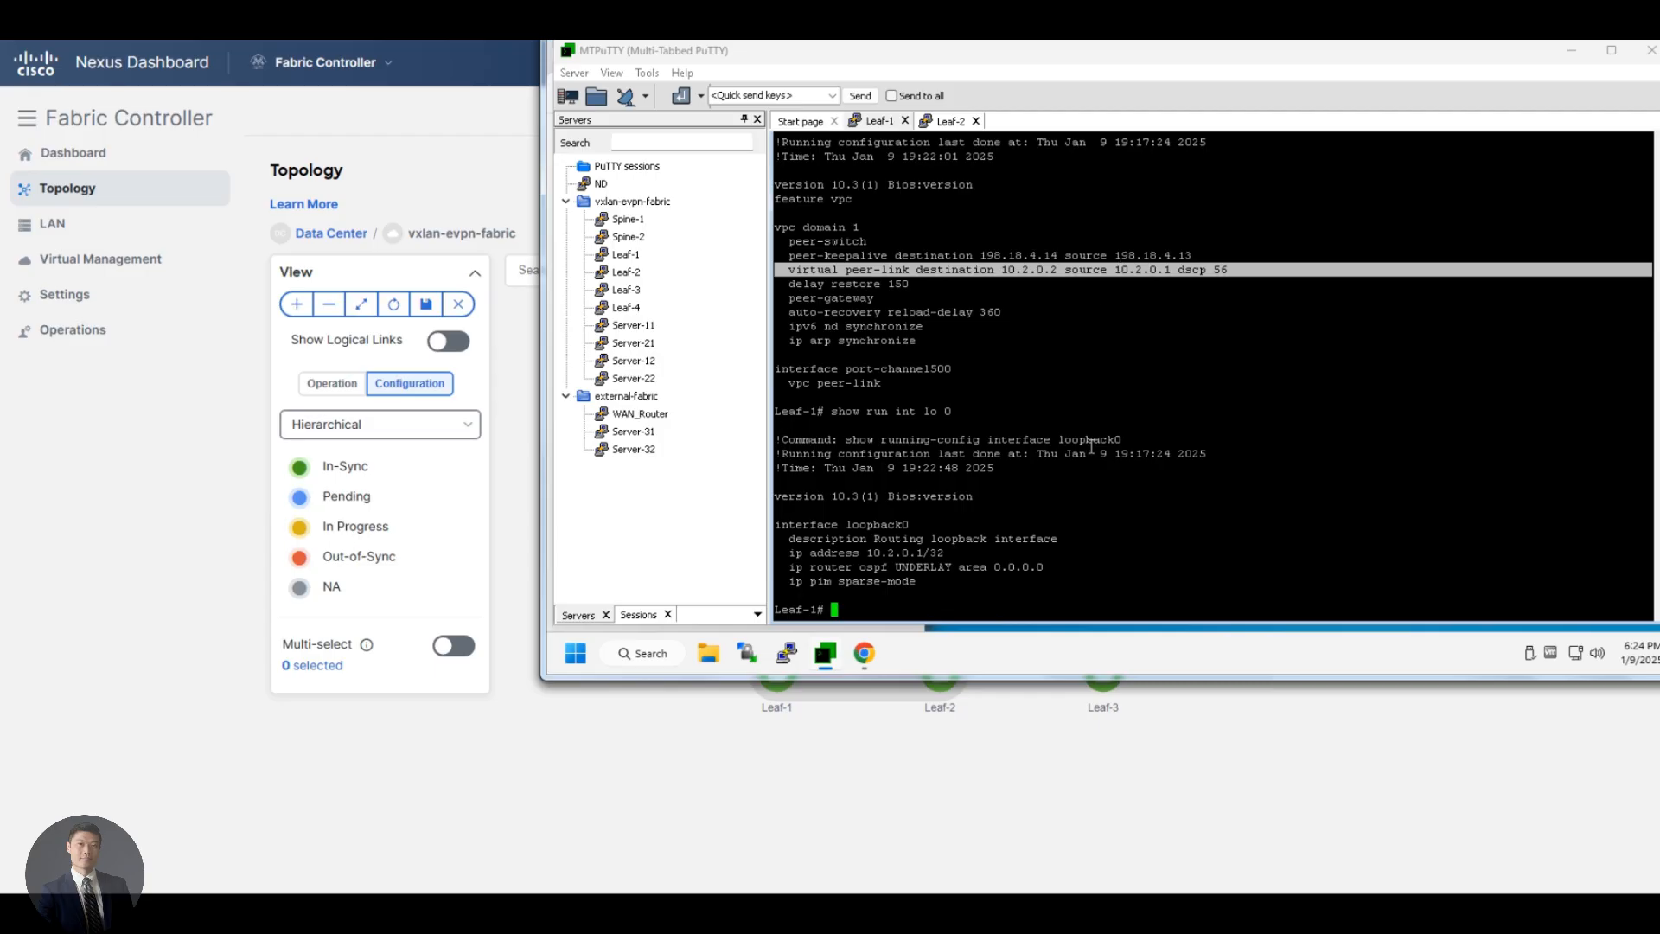
triple_click(917, 552)
click(934, 545)
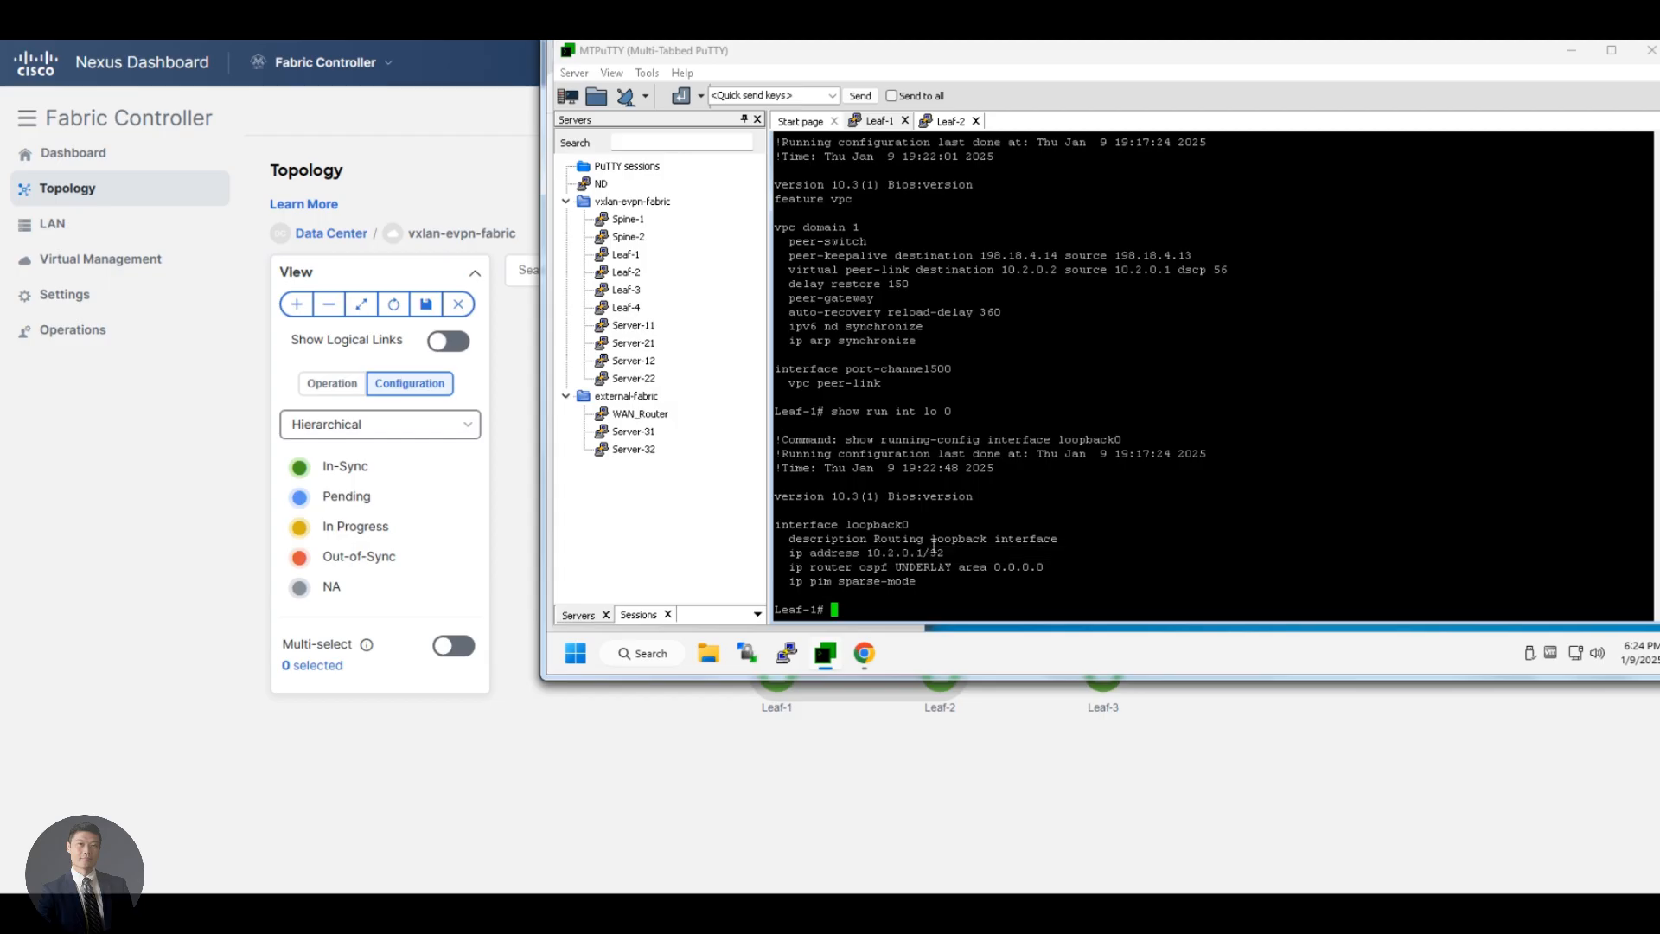
Show the running configuration of interface nve 1 on Leaf-1
text(show run nve)
key(Return)
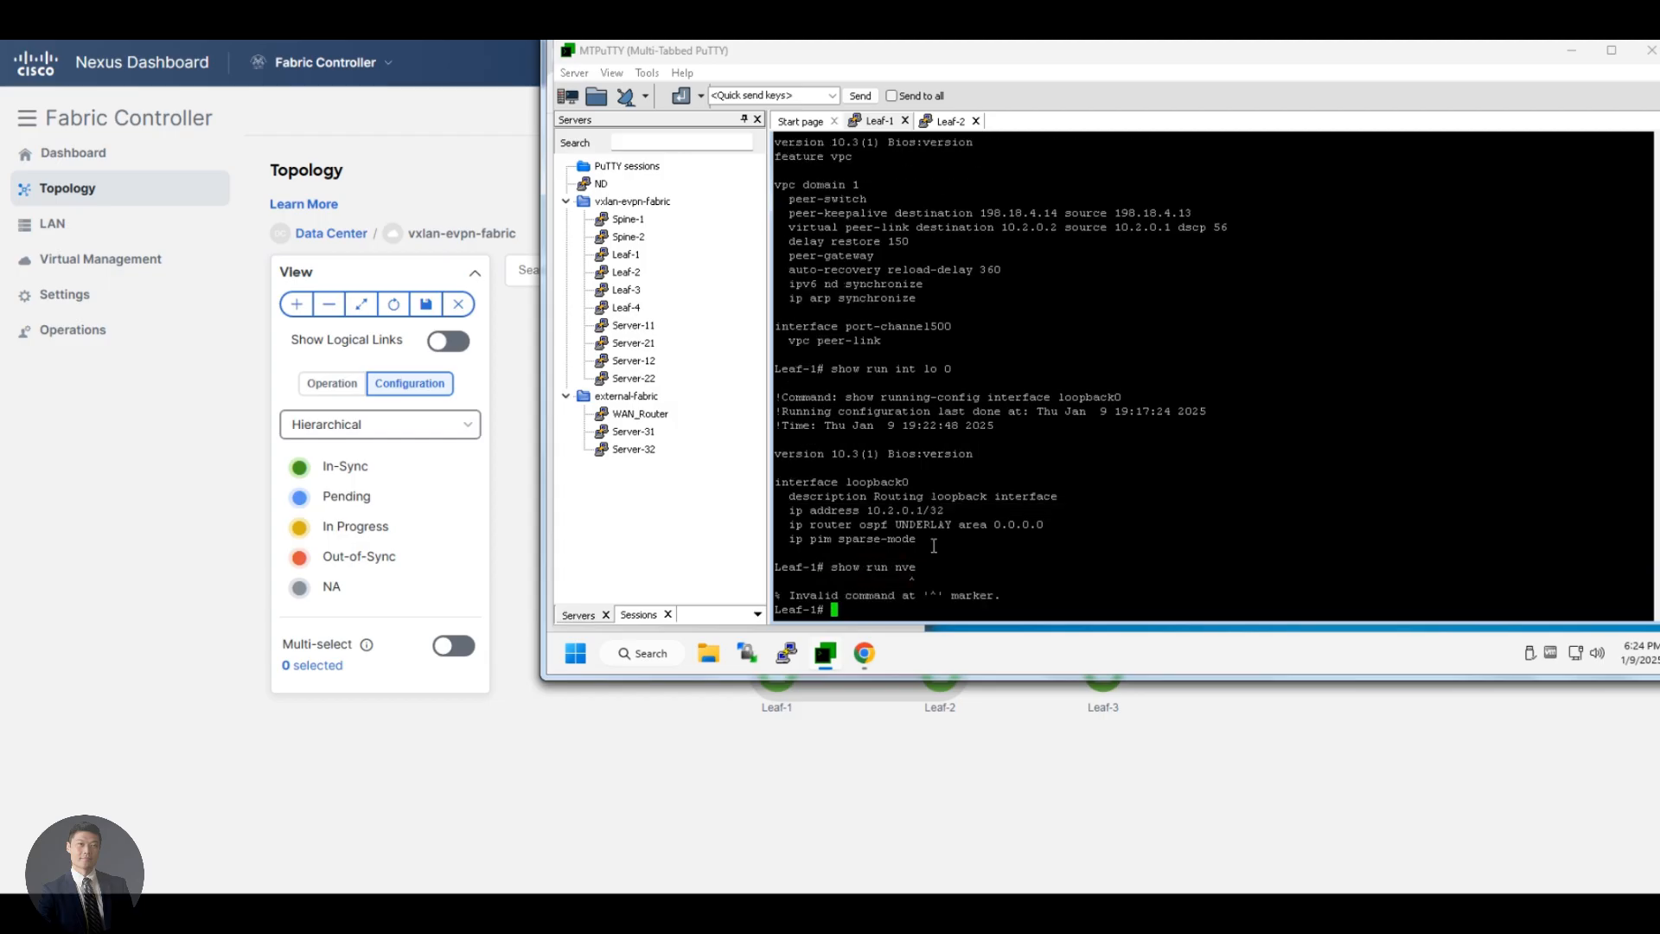
text(show run int nve)
key(Return)
key(Up)
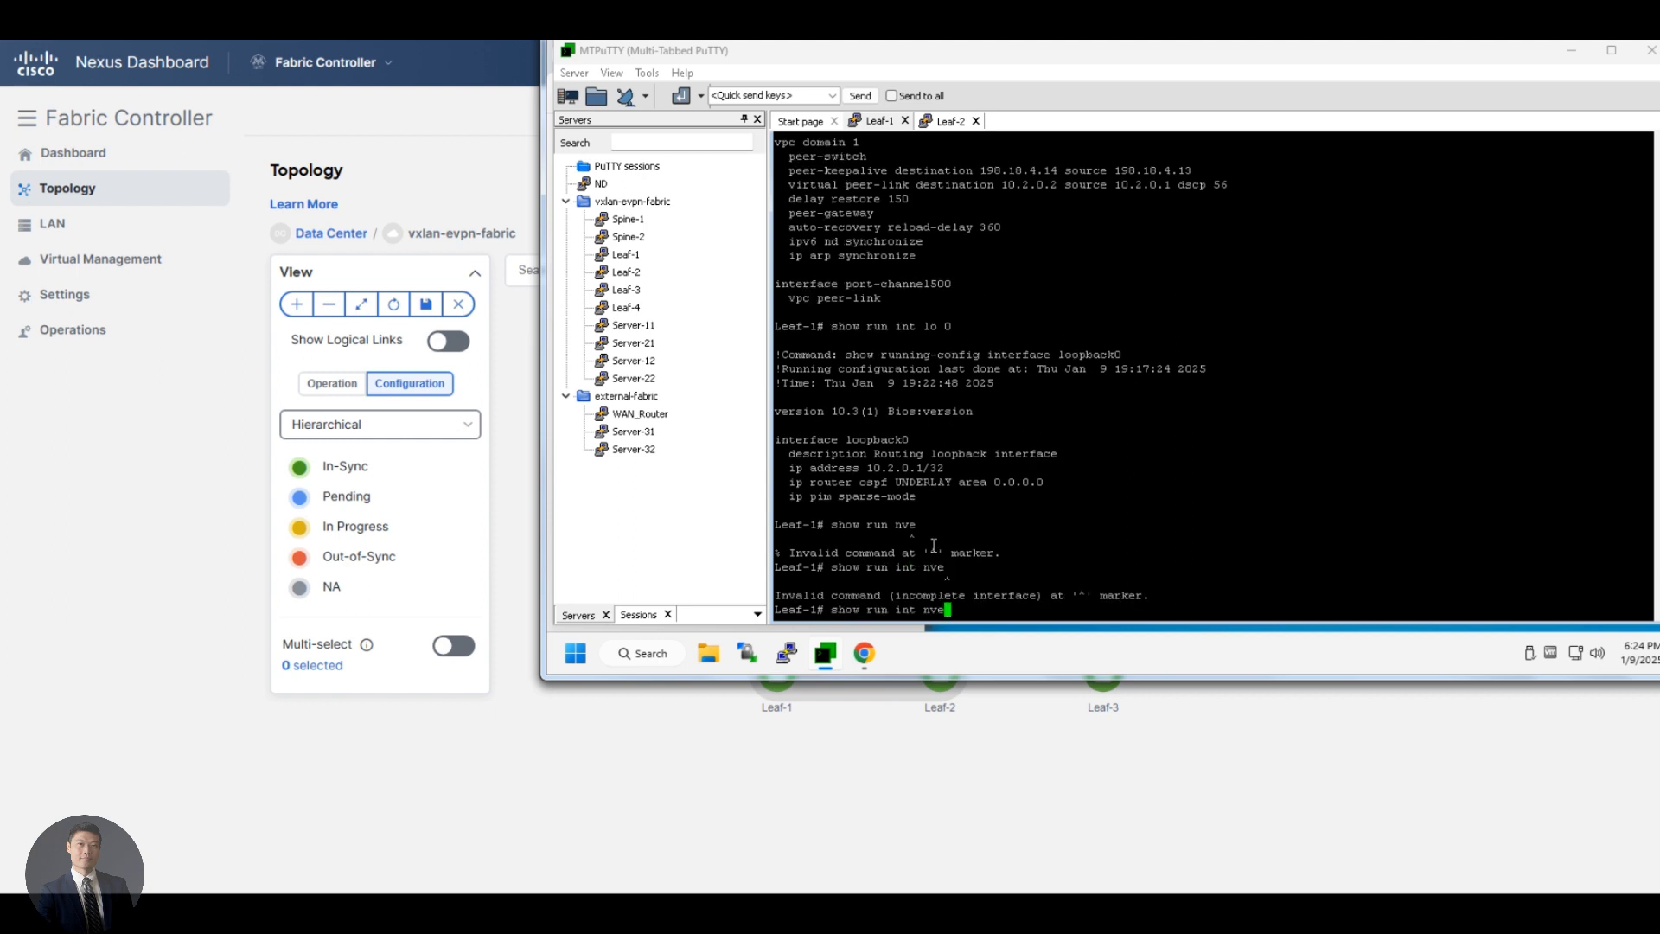
text(1)
key(Return)
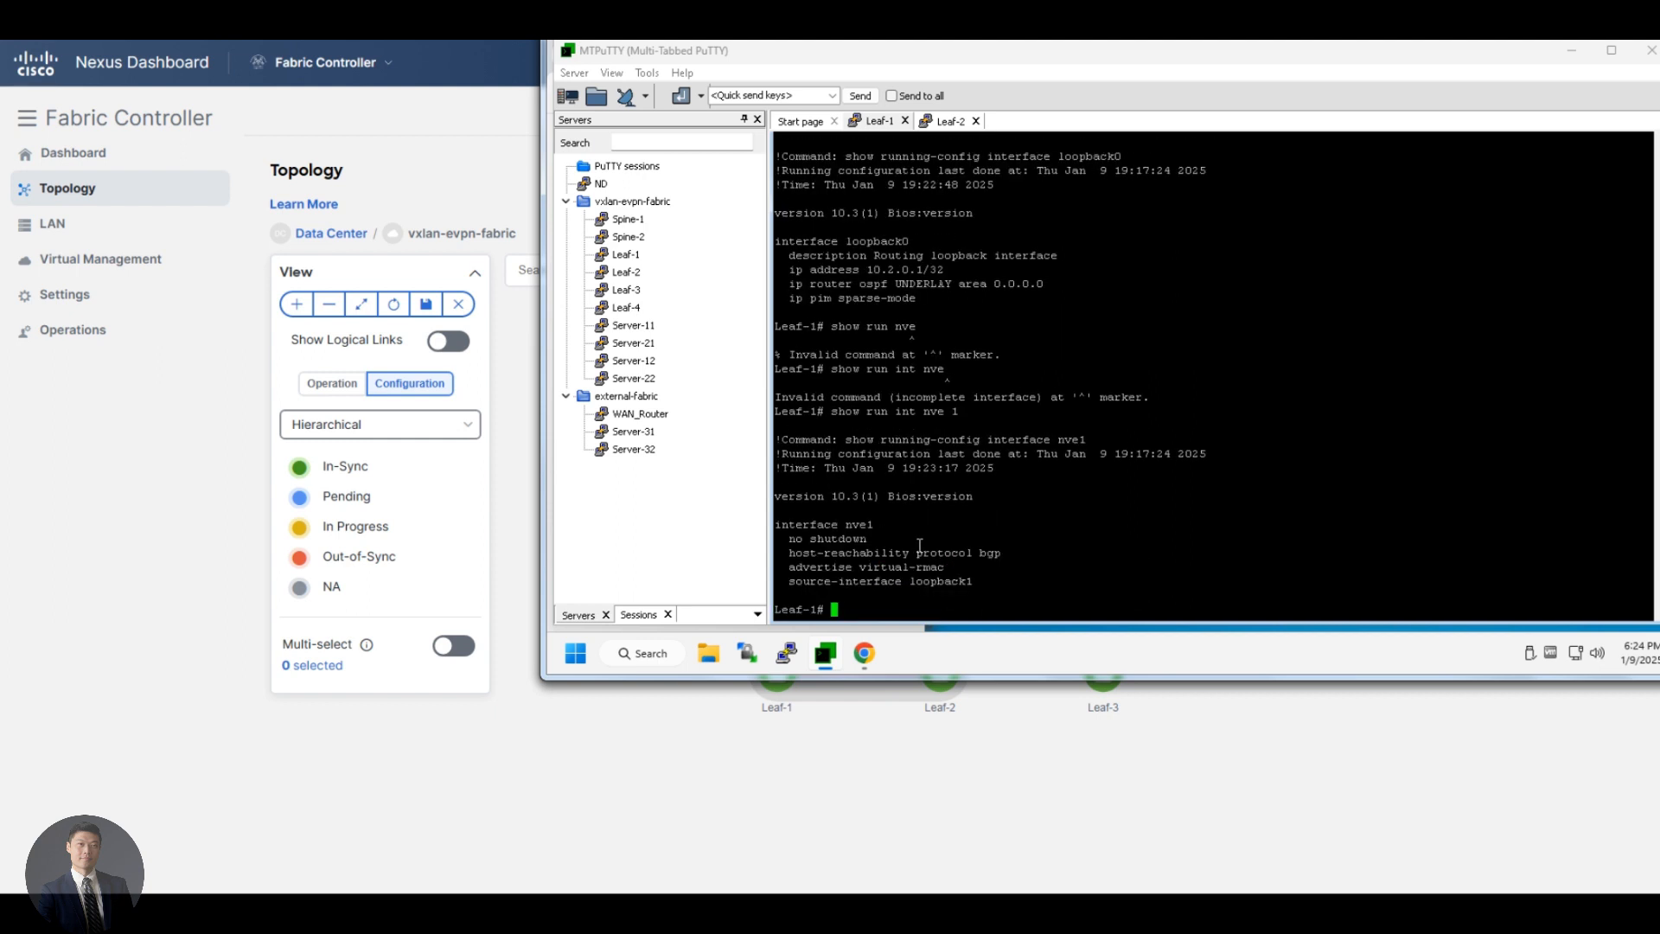
Examine the advertise virtual-rmac line in the nve 1 configuration on Leaf-1
double_click(843, 566)
triple_click(843, 567)
Switch to the Leaf-2 session and show the running configuration of interface e1/3
click(959, 126)
key(Return)
key(Return)
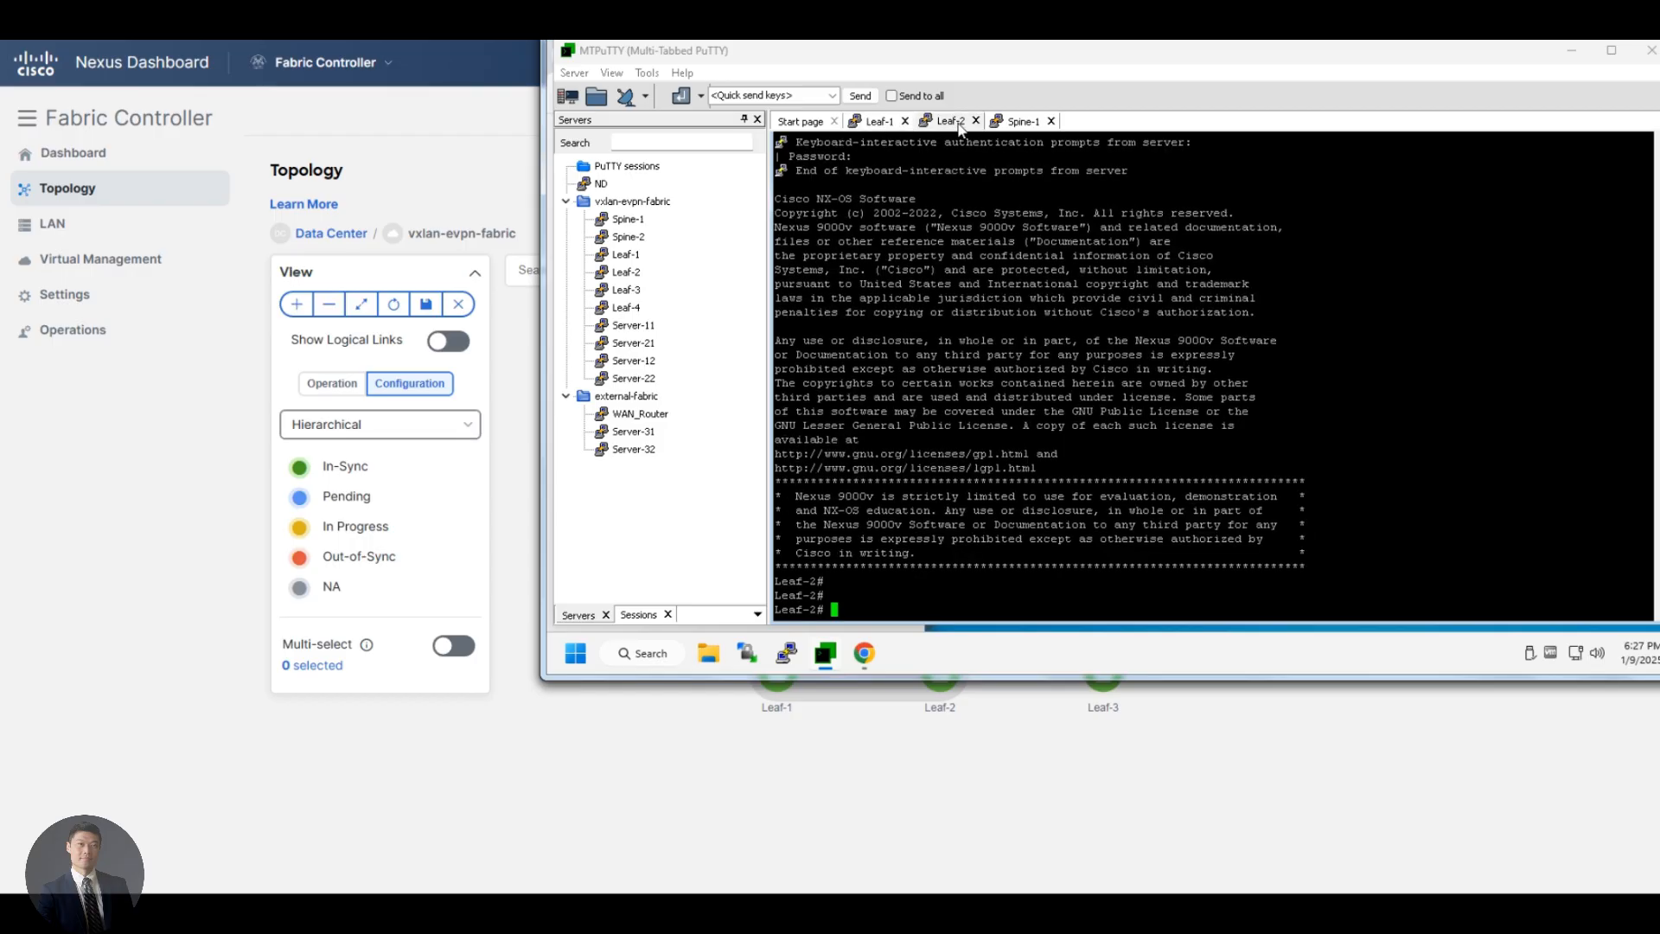
text(show run int e1/3)
key(Return)
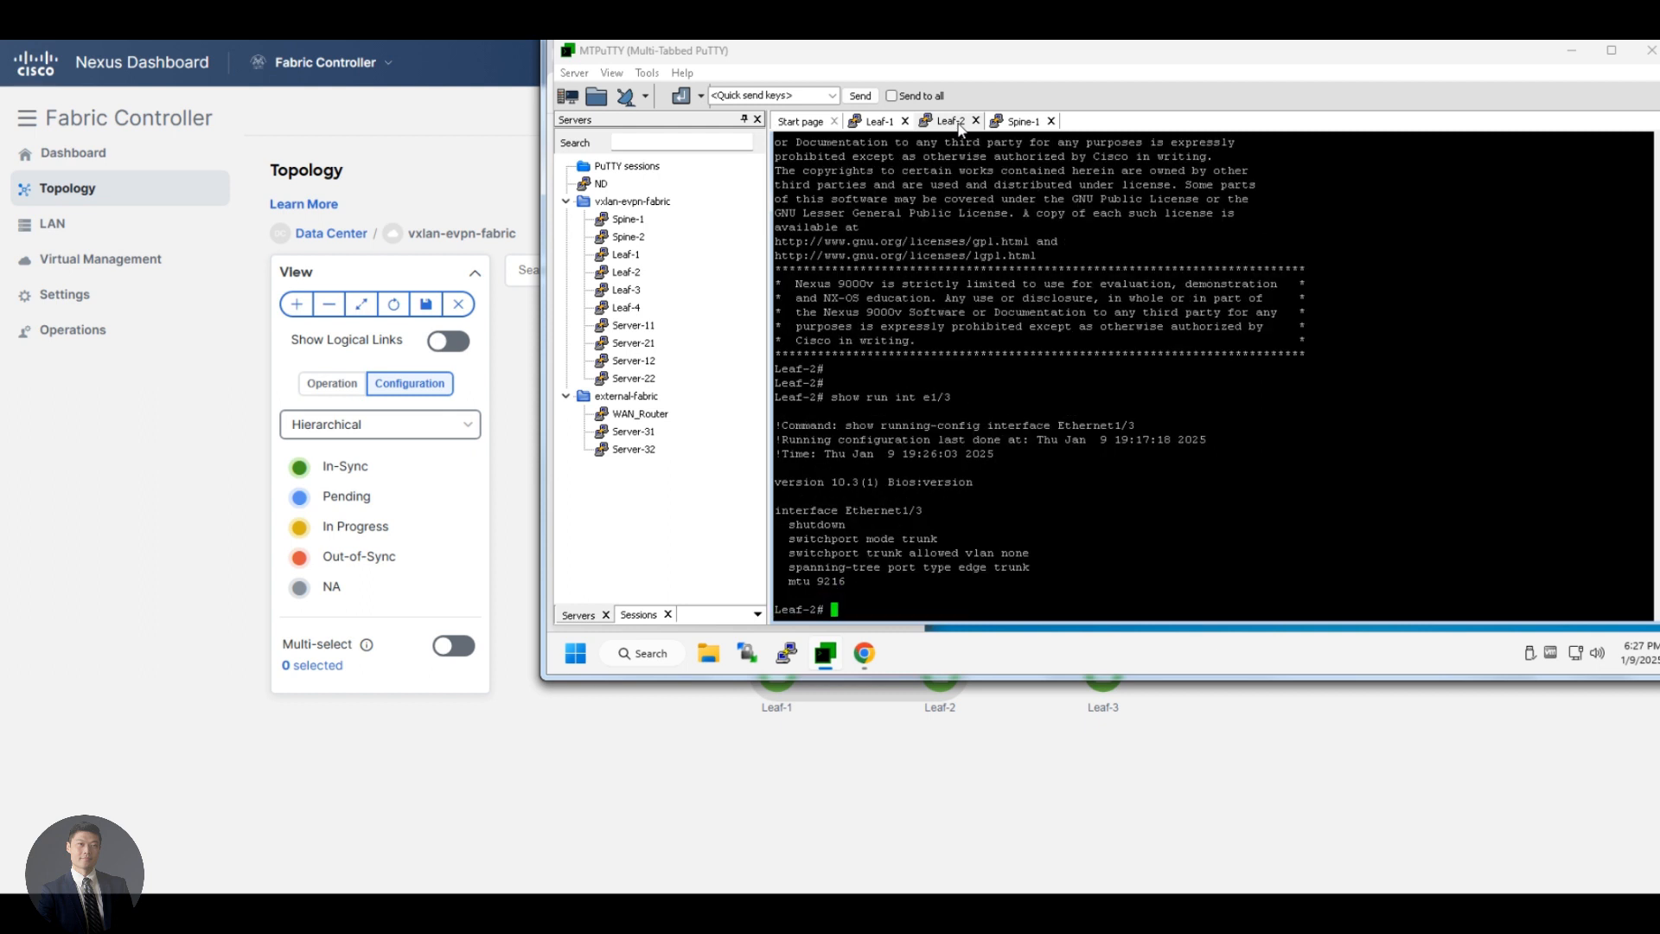
click(862, 759)
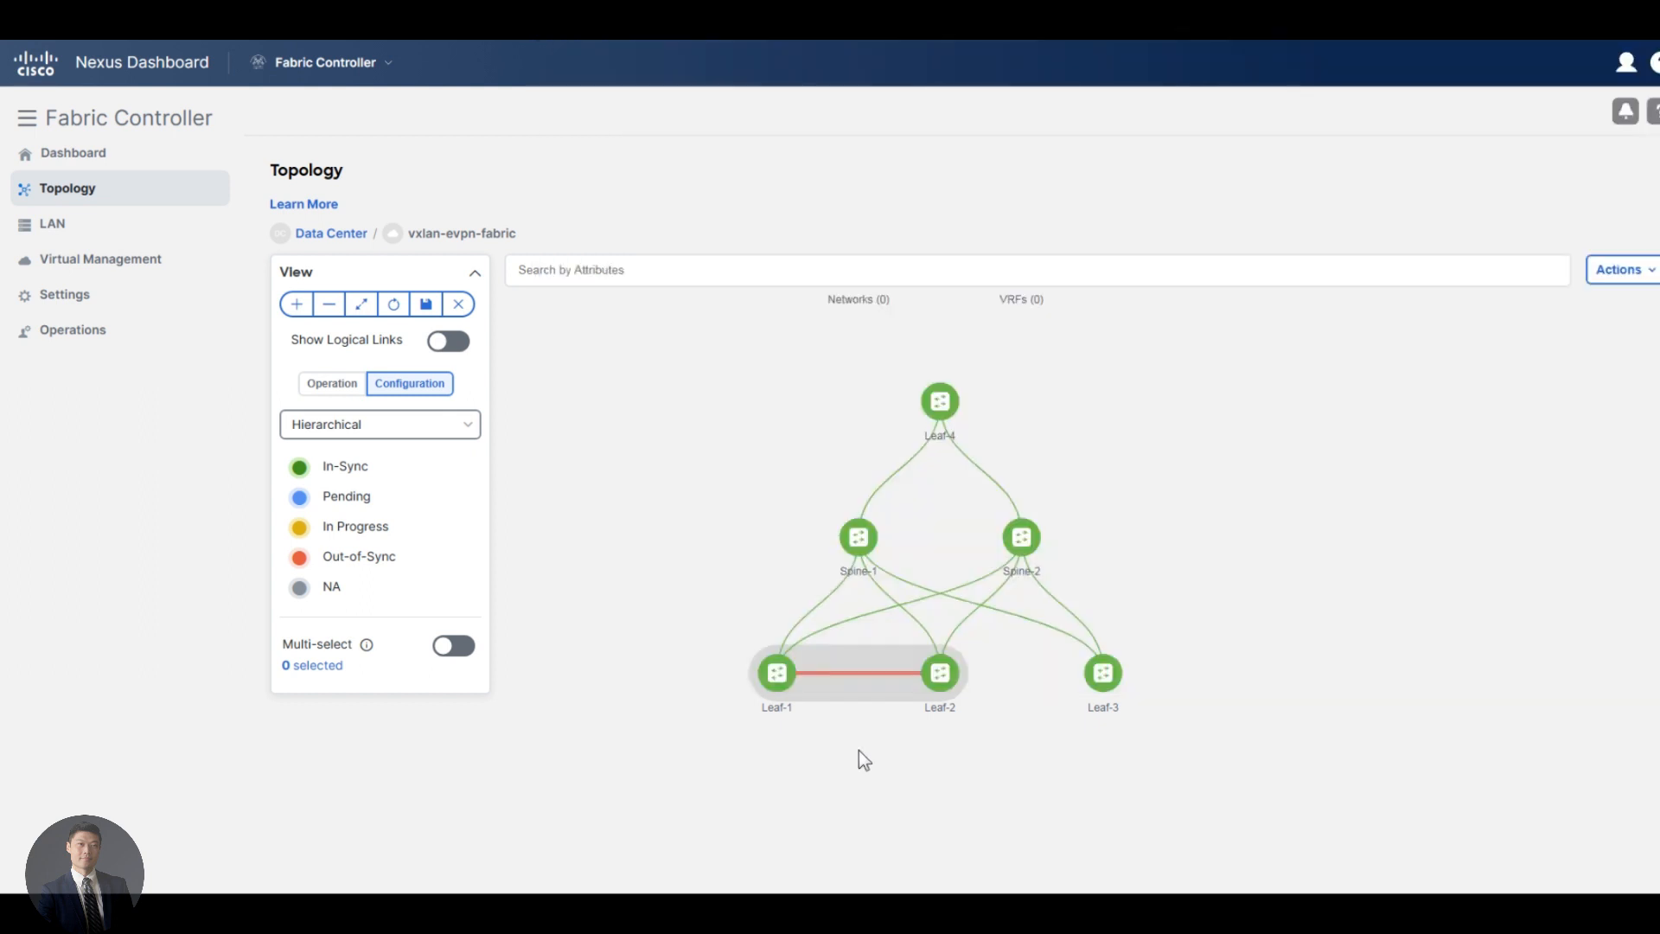
key(alt+Tab)
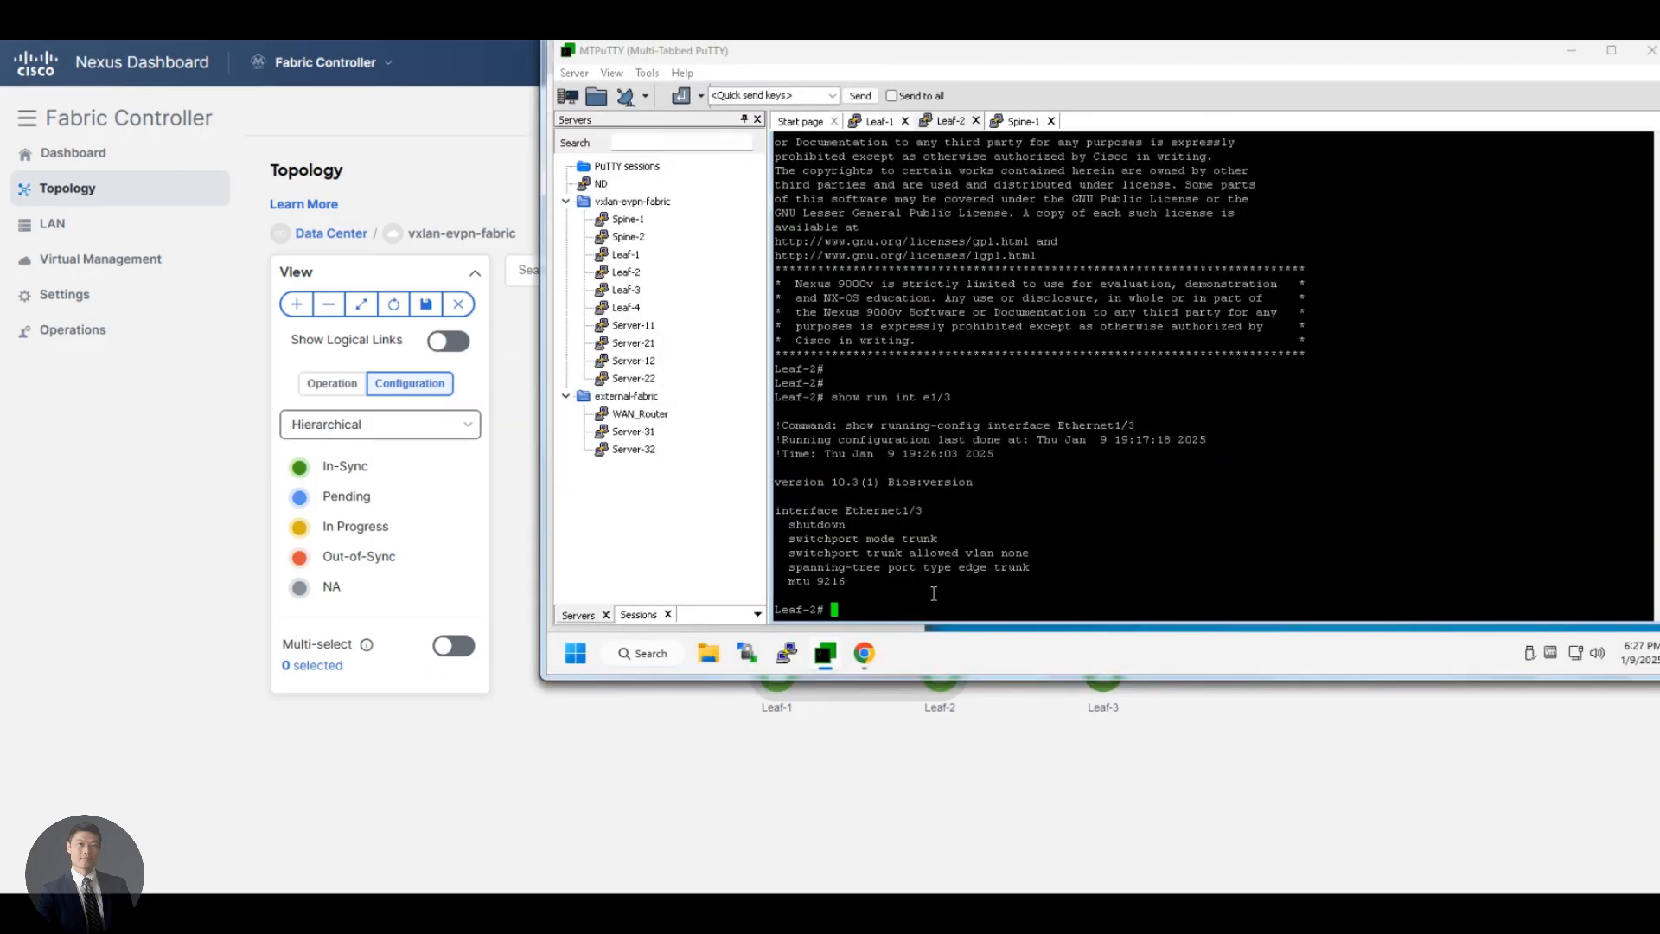
Show the running BGP configuration on Leaf-2 and examine the advertise-pip line under the l2vpn evpn address family
key(Return)
key(Return)
key(Return)
text(show run bgp)
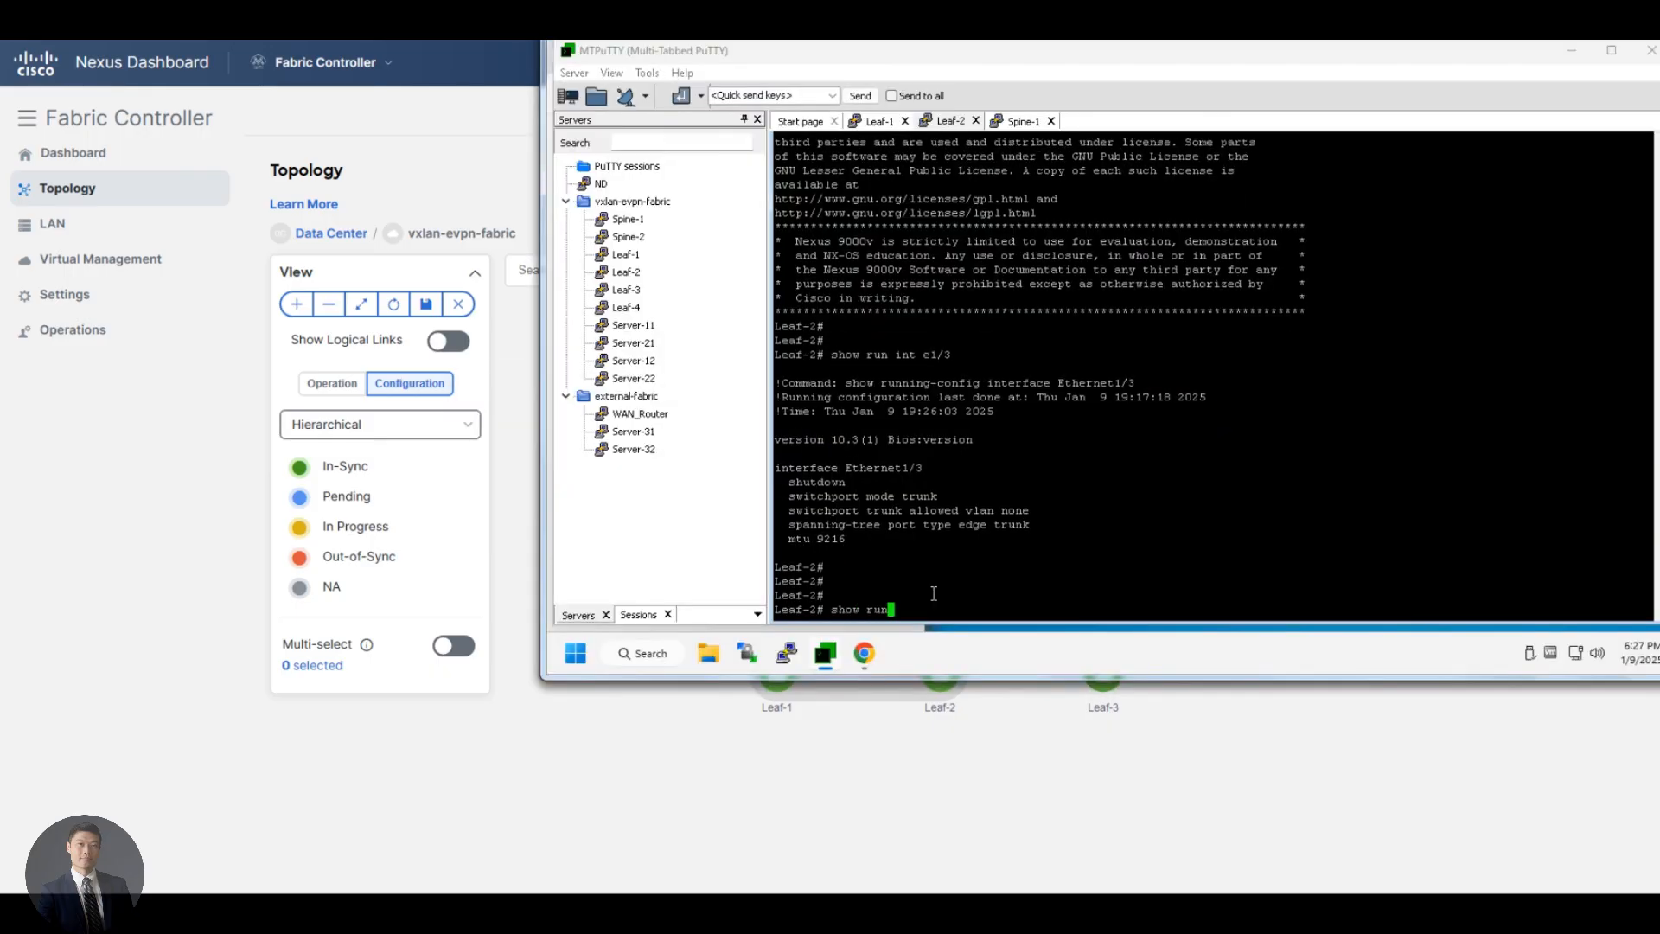
key(Return)
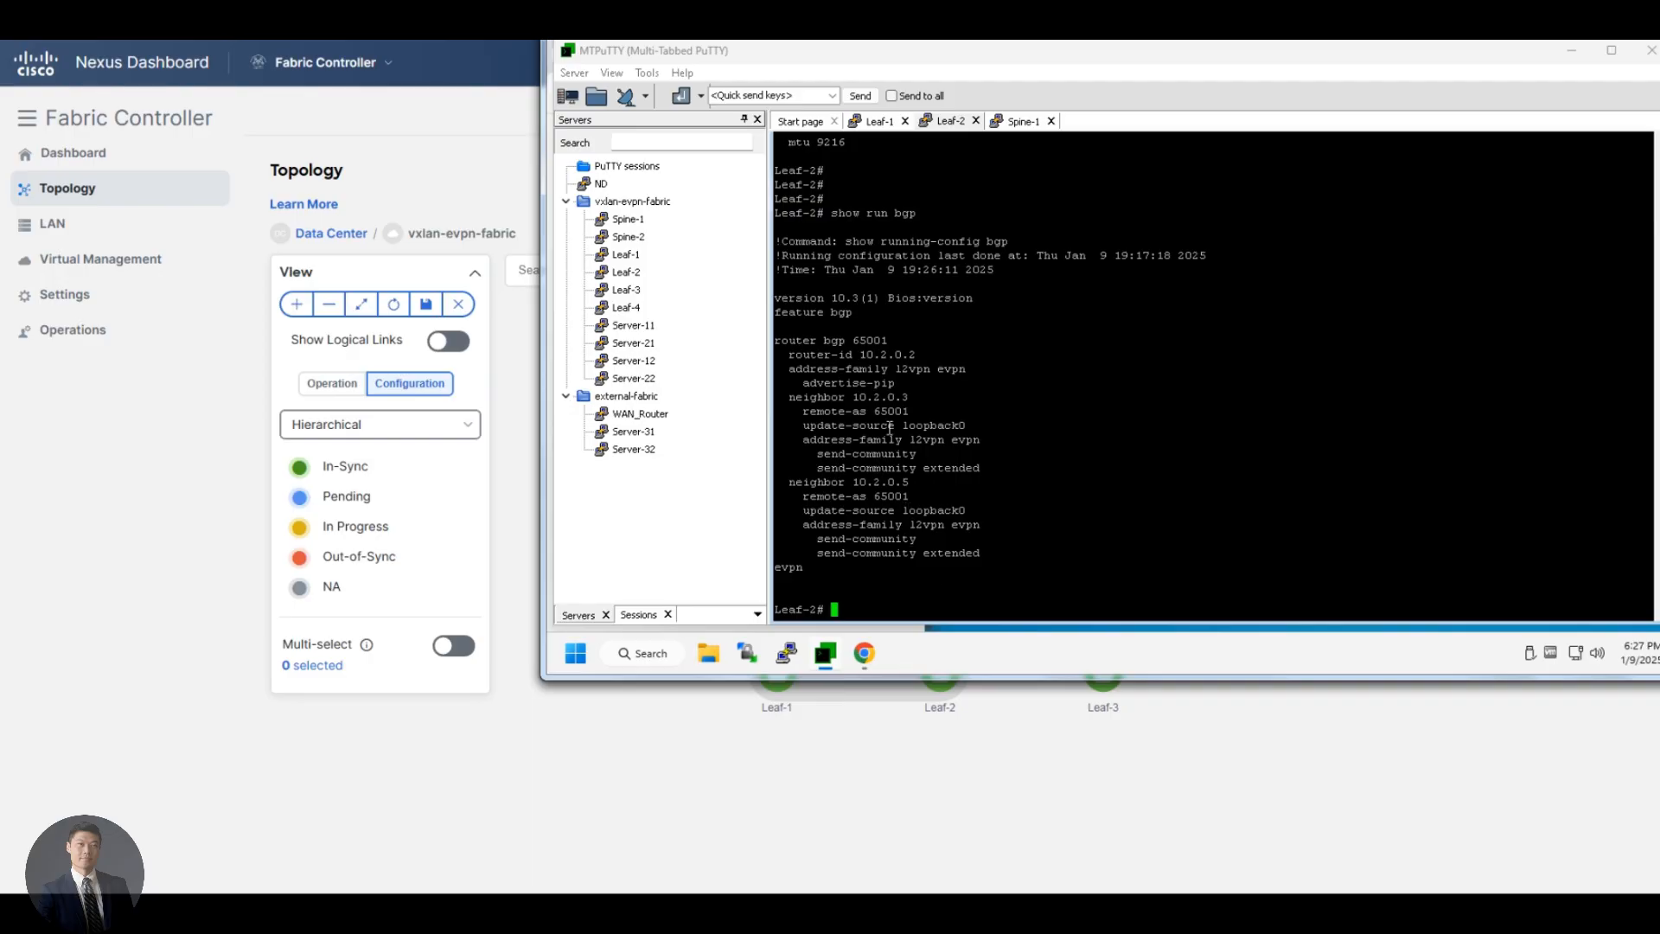
triple_click(849, 383)
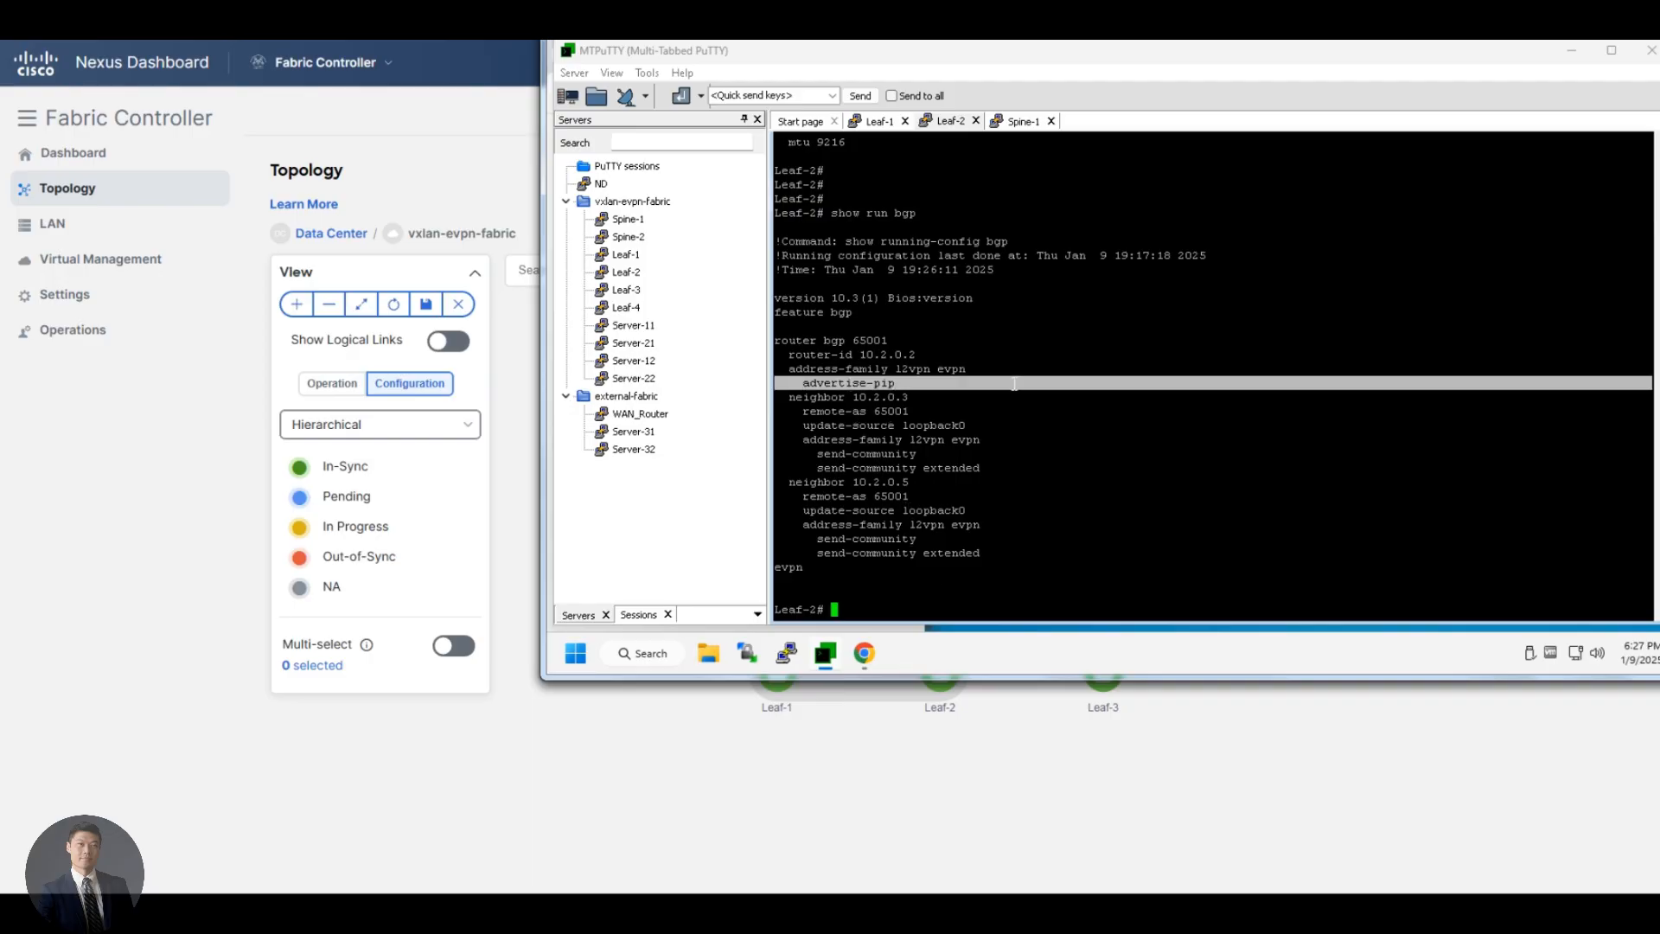
click(1013, 383)
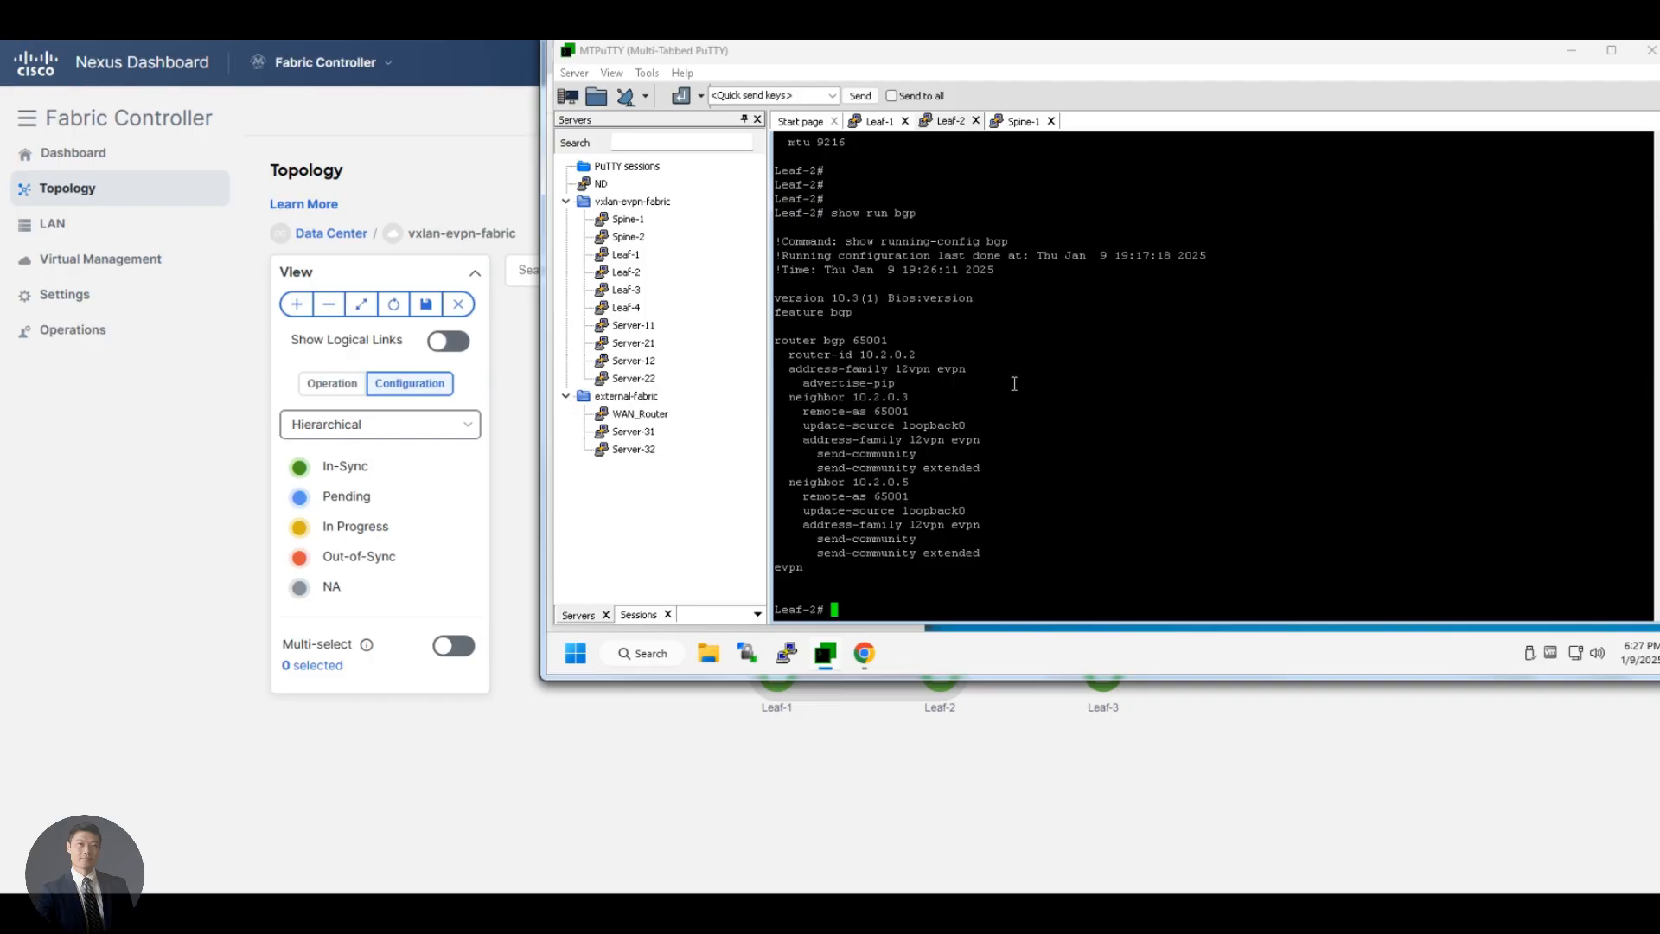
Show the running vPC configuration on Leaf-2 and examine the virtual peer-link line
text(show run vpc)
key(Return)
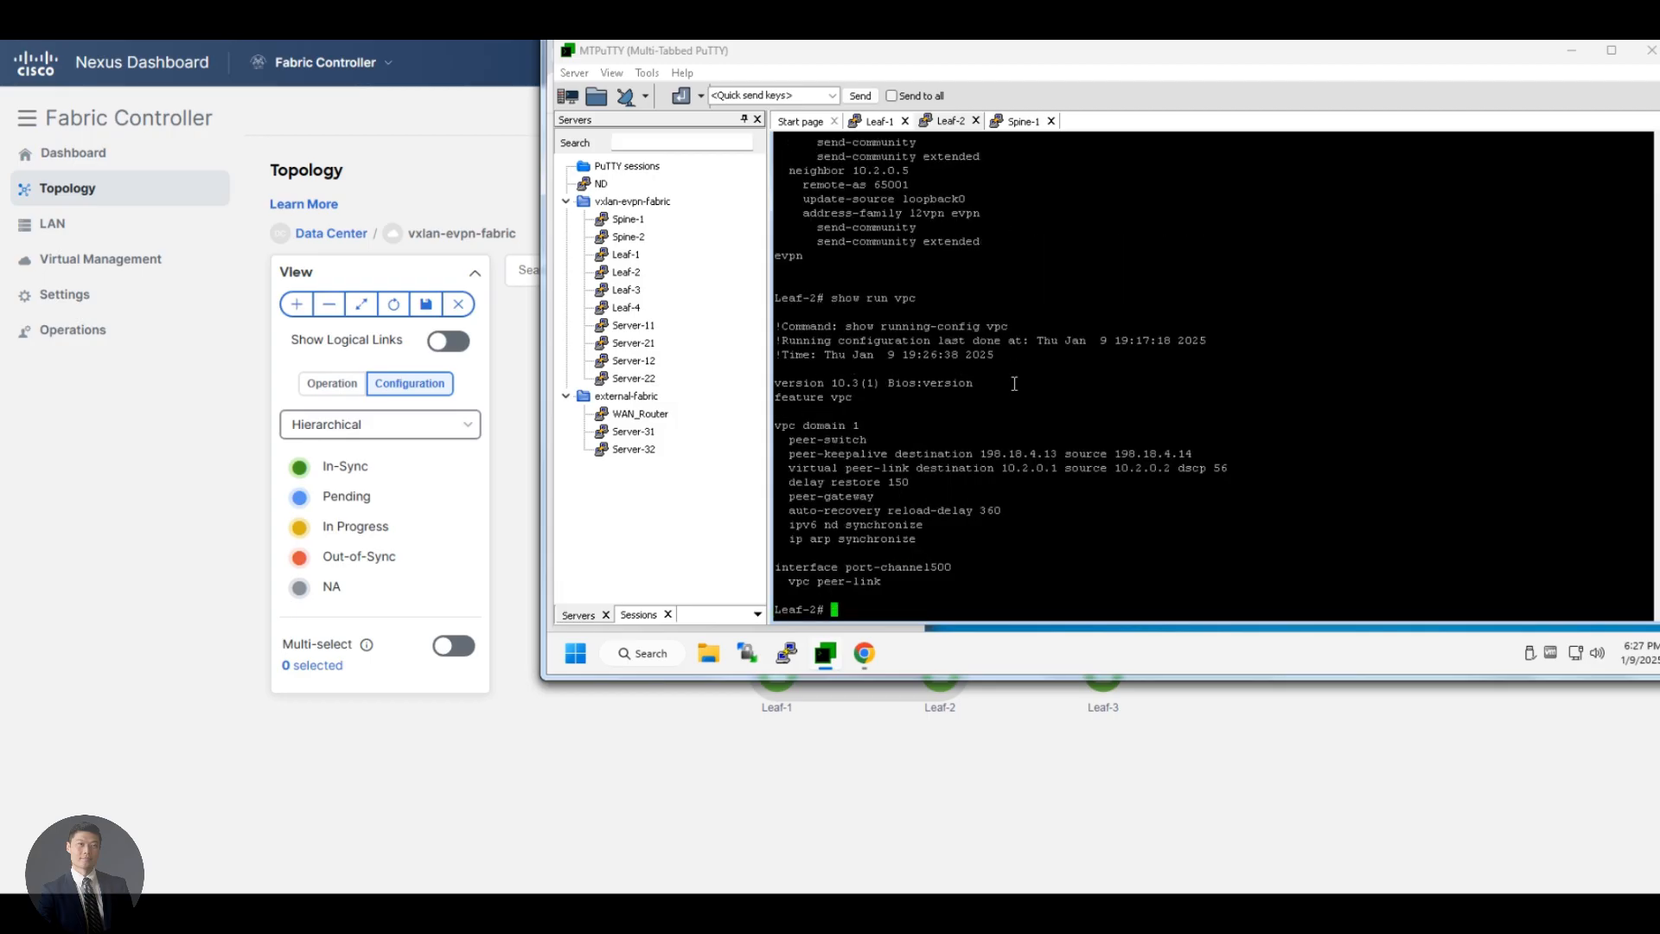
triple_click(933, 468)
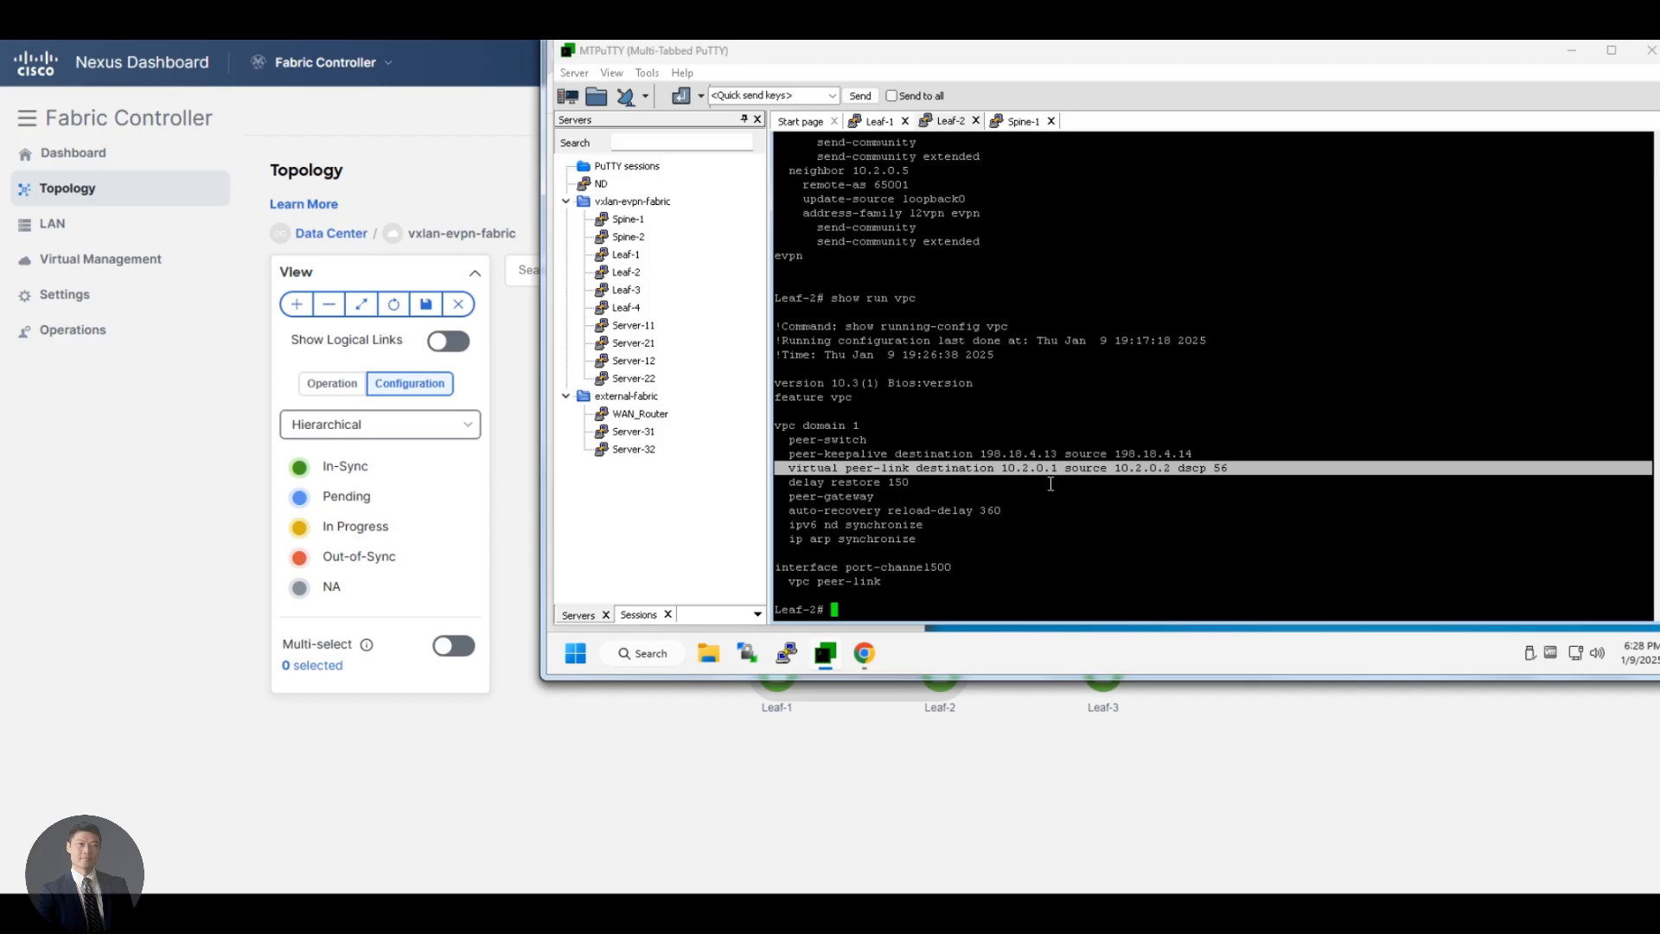
Show the running configuration of loopback 0 on Leaf-2 and compare its IP address with the virtual peer-link destination and source
text(show run int lo 0)
key(Return)
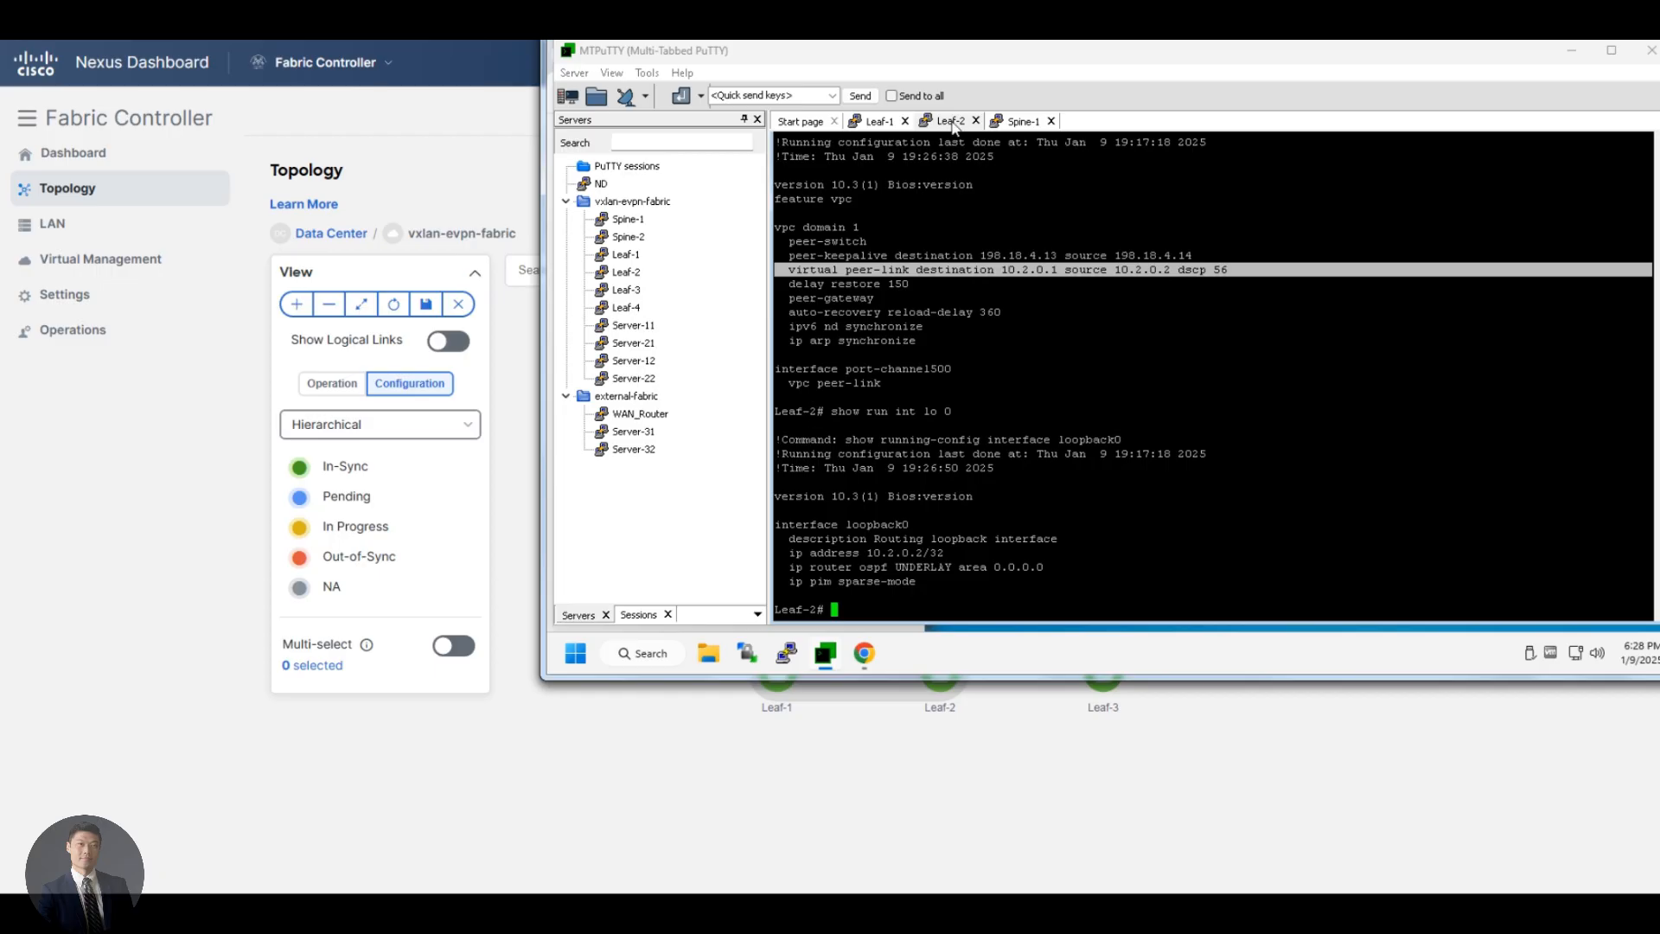
double_click(1020, 270)
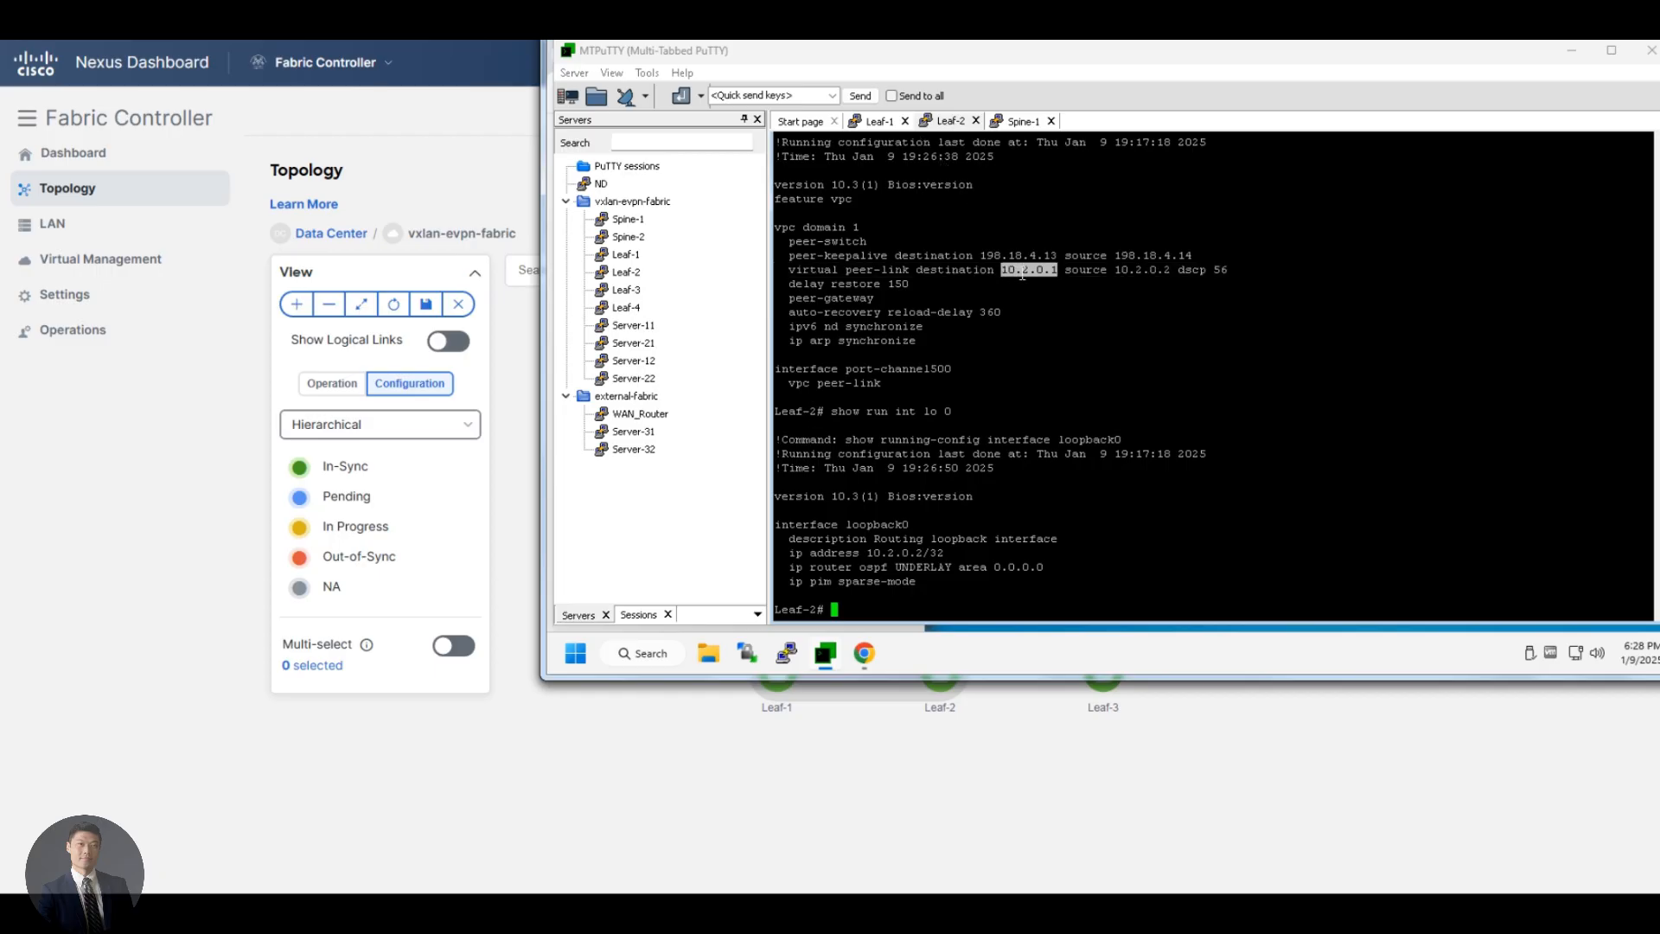
double_click(1135, 271)
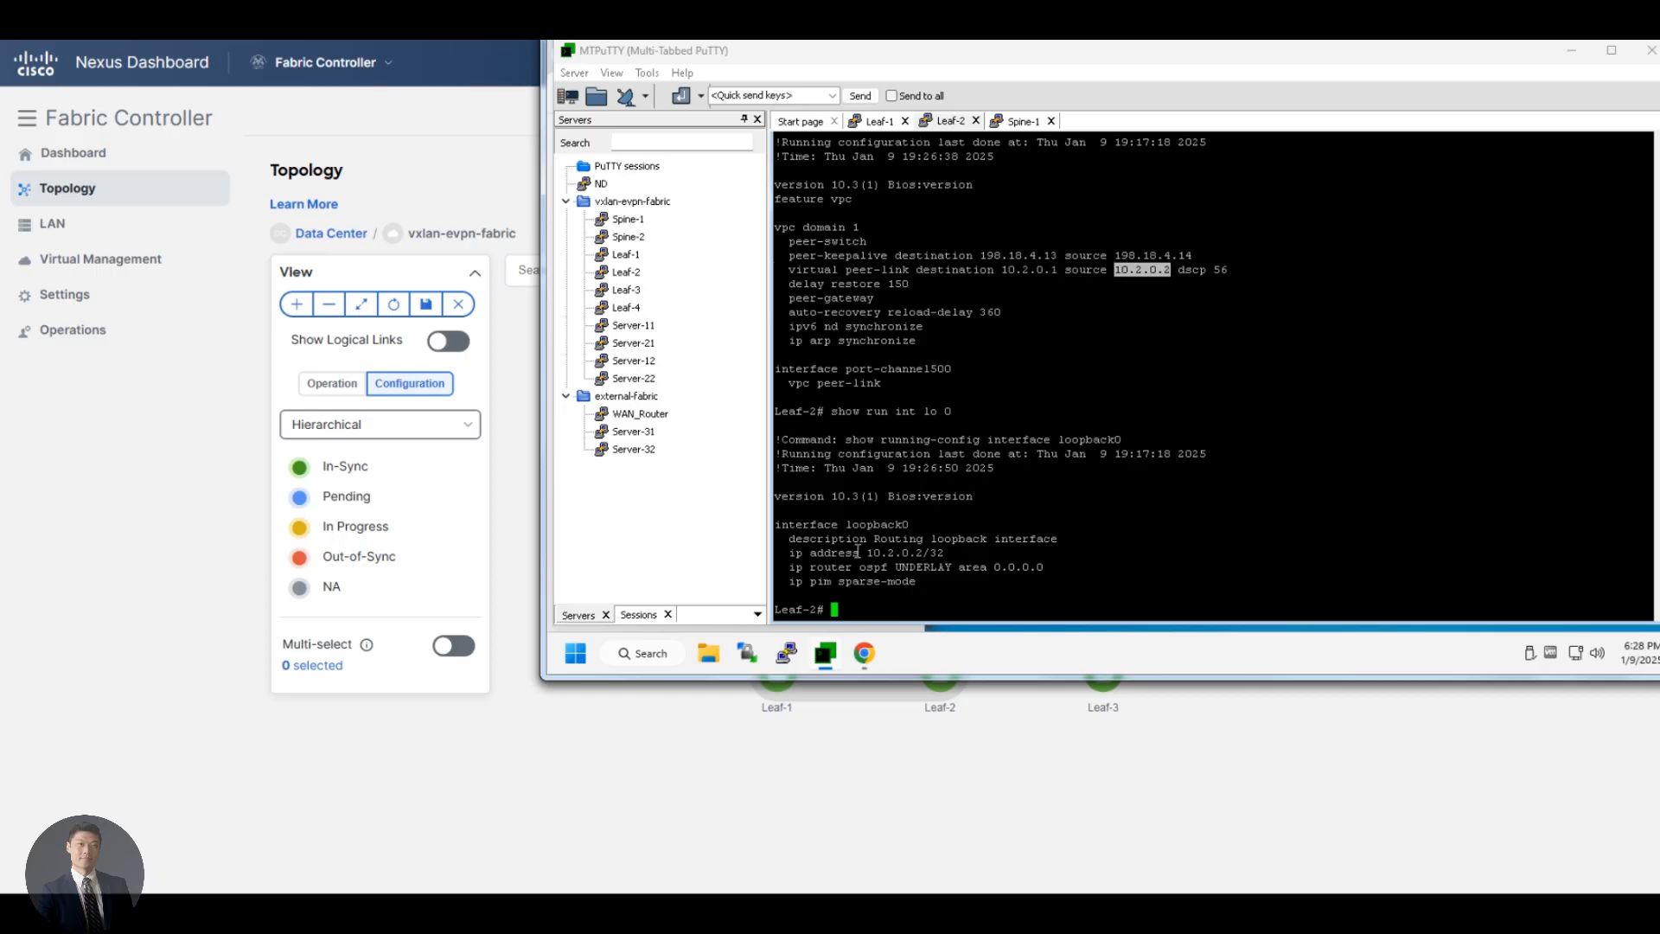
drag(854, 543, 828, 541)
drag(968, 556, 1016, 576)
click(1020, 574)
Show the running configuration of interface nve 1 on Leaf-2 and examine the advertise virtual-rmac line
text(show run int )
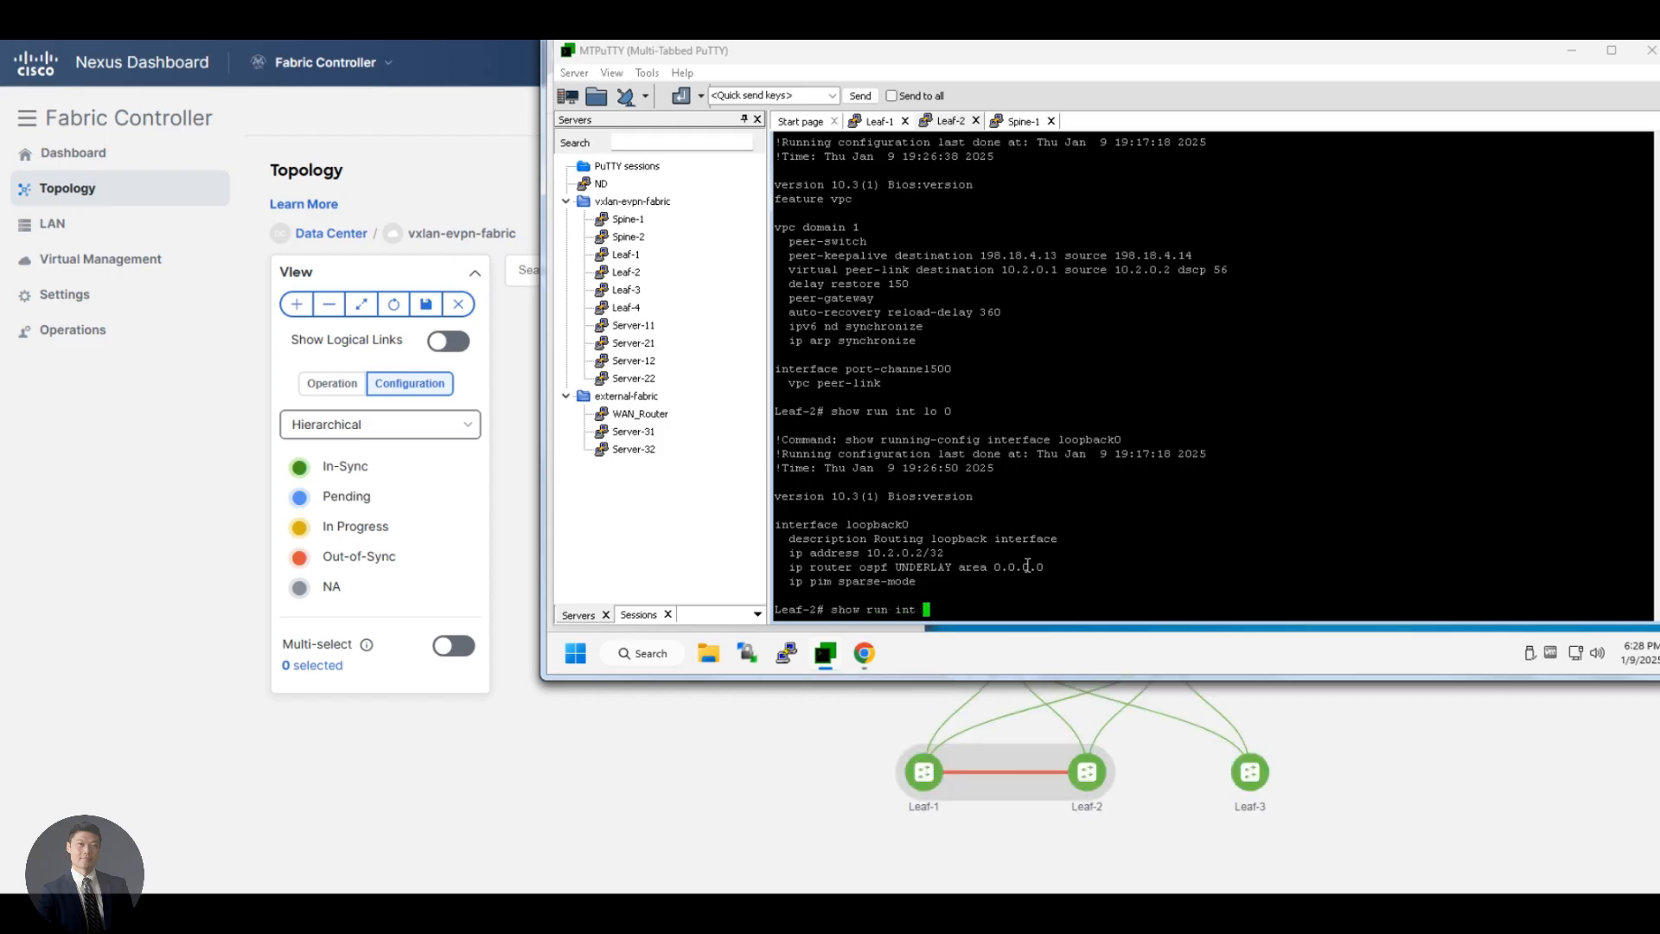
text(nve 1)
key(Return)
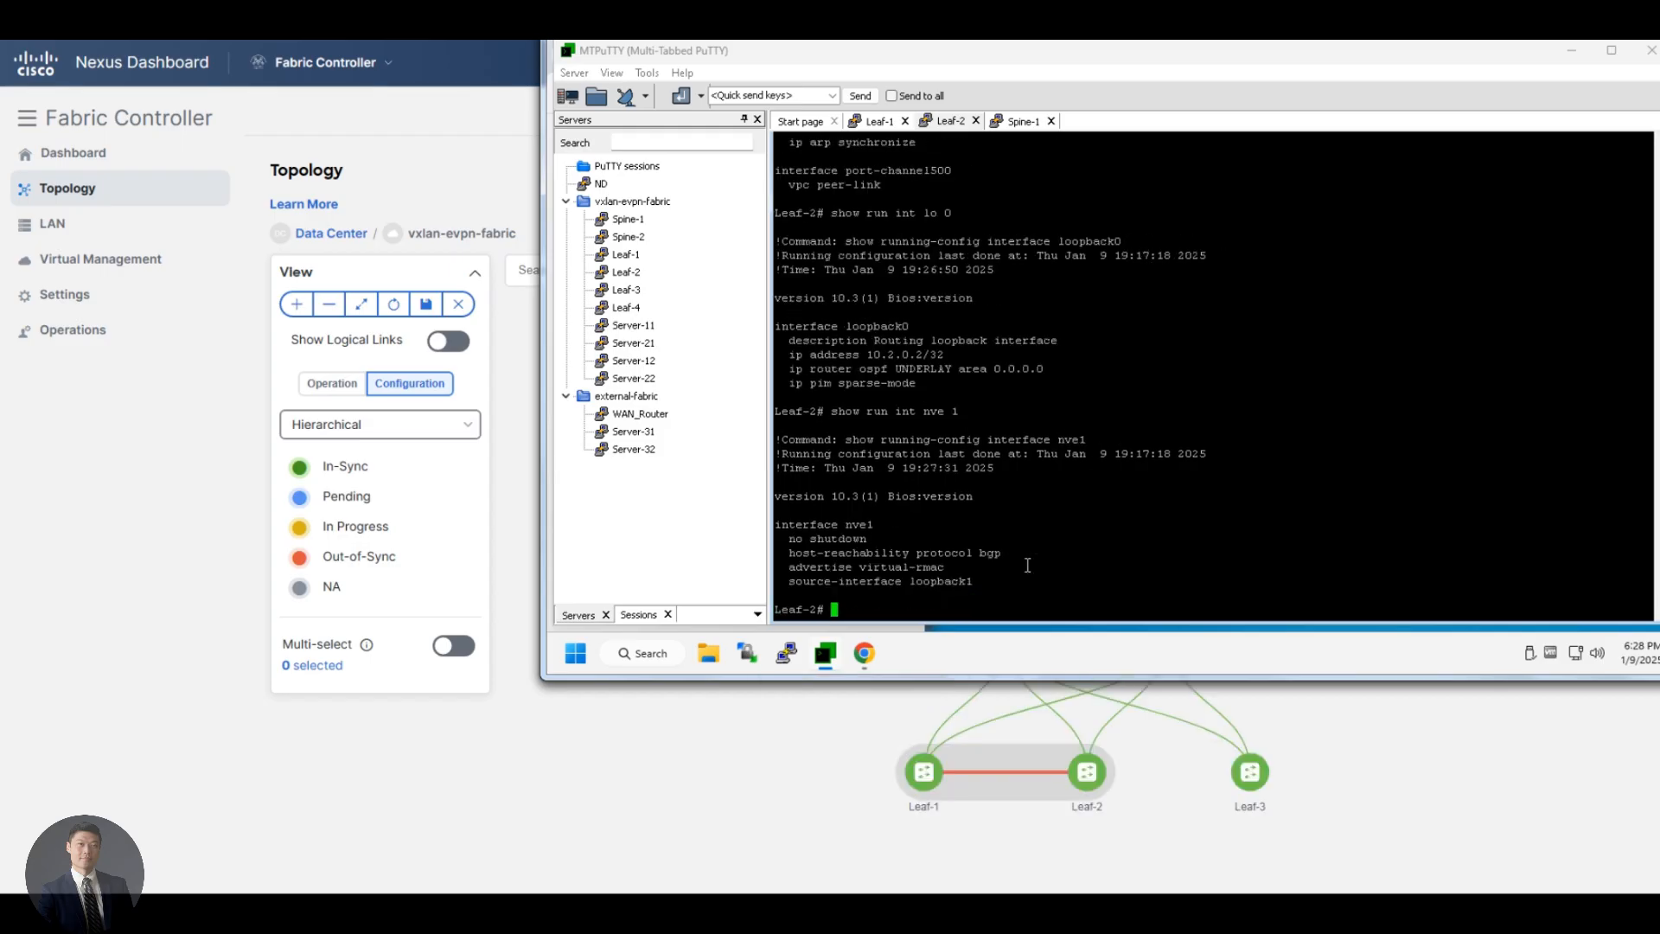
triple_click(878, 572)
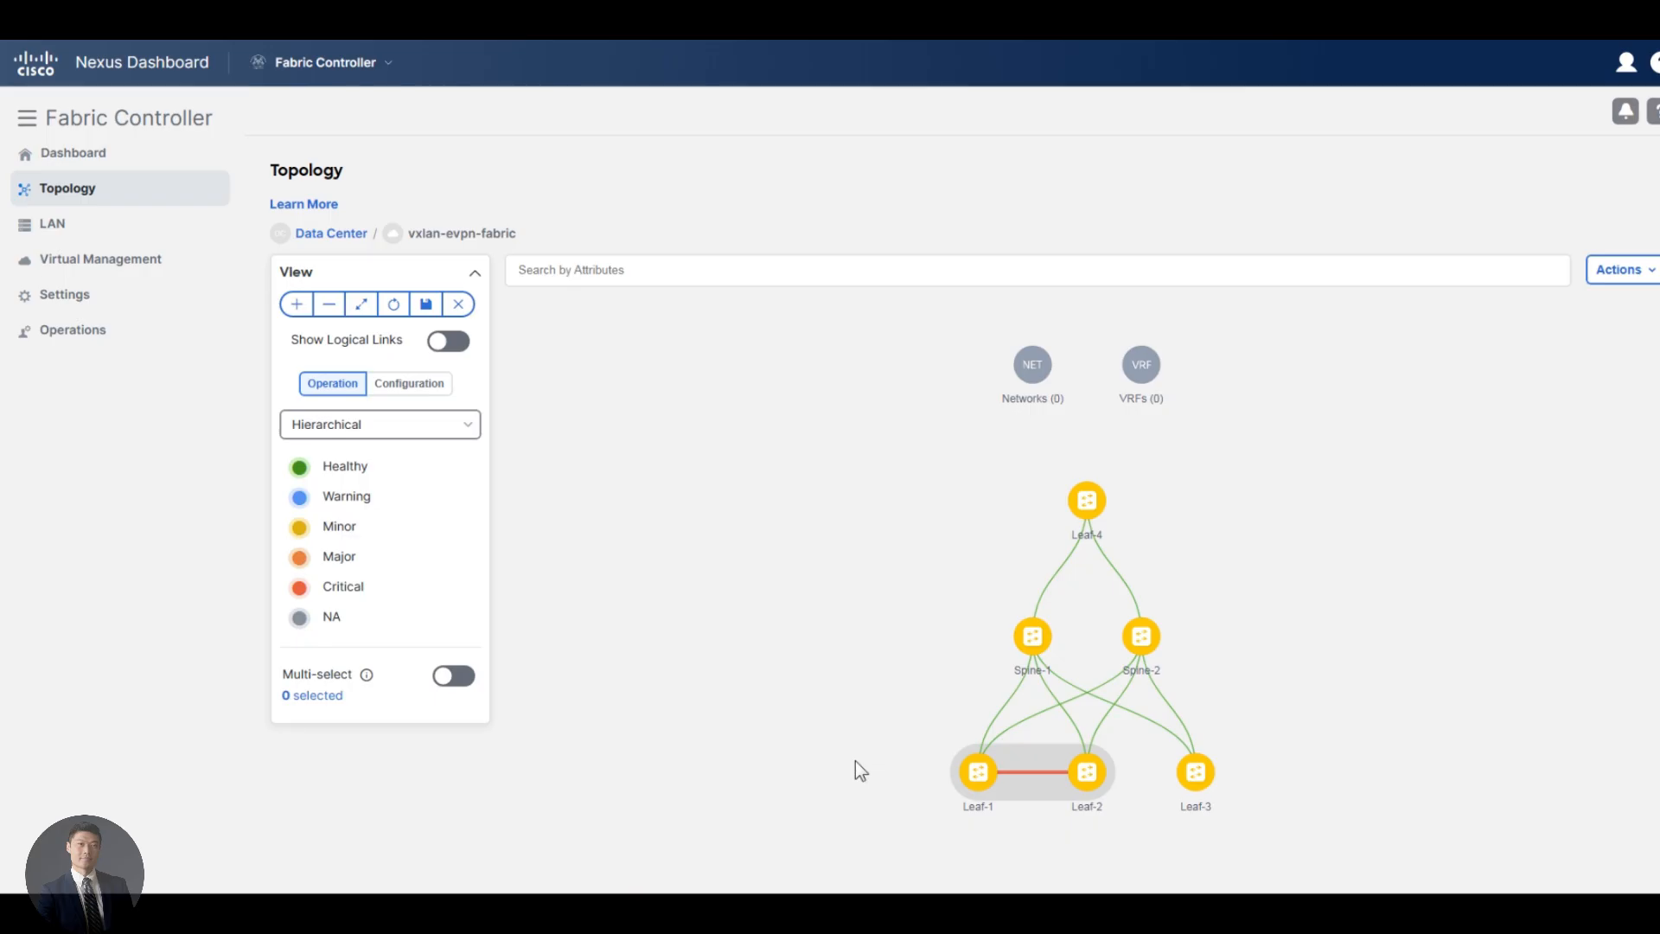
Examine the Leaf-1 and Leaf-2 vPC pair in the vxlan-evpn-fabric topology in Nexus Dashboard
scroll(1154, 651, up, 2)
drag(1193, 652, 1066, 587)
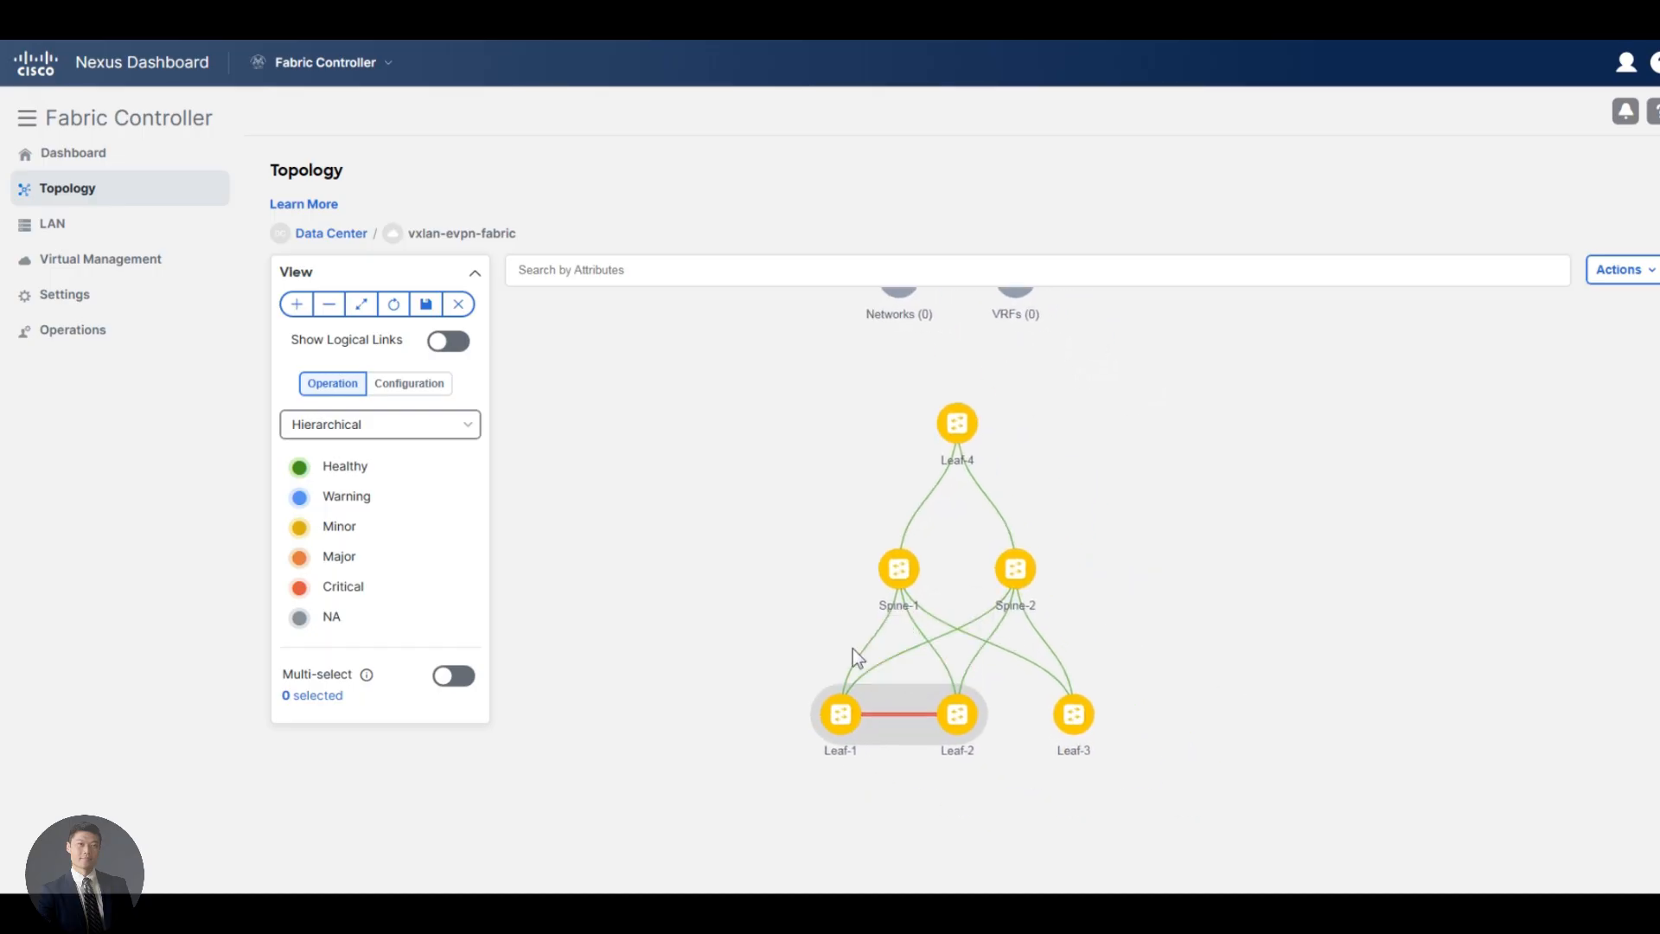